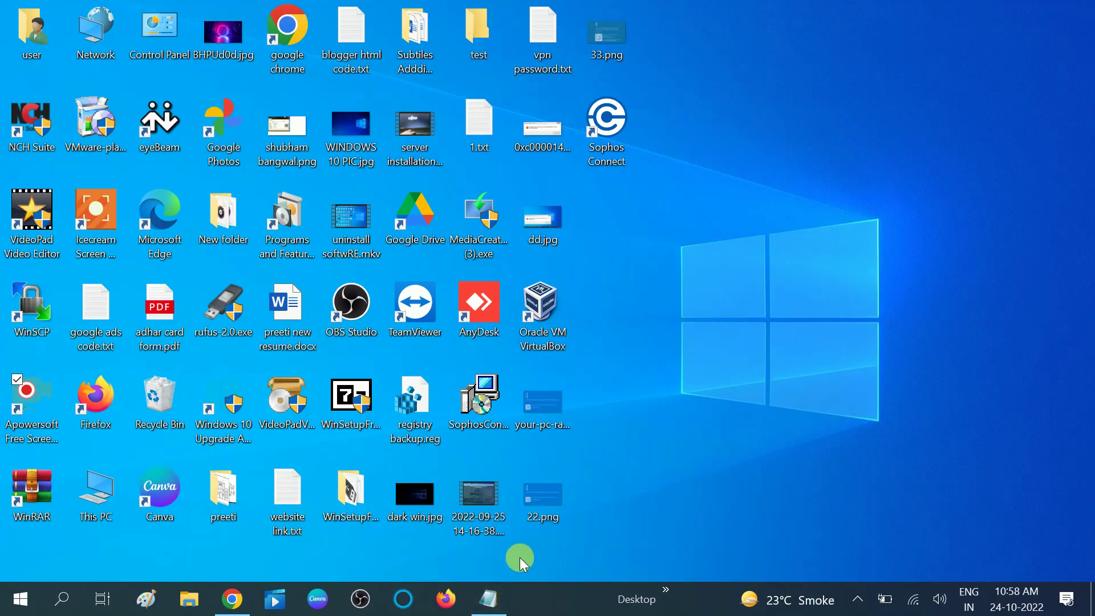
Restore the Notepad note and select the line 'Your device is missing important security and quality fixes'.
click(489, 599)
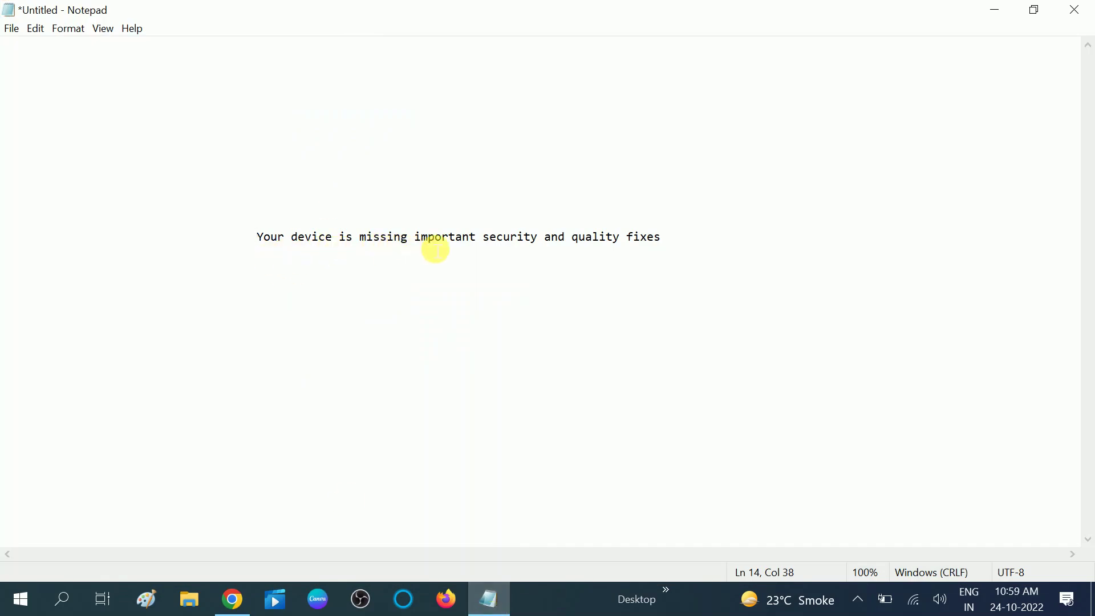
drag(669, 242, 271, 237)
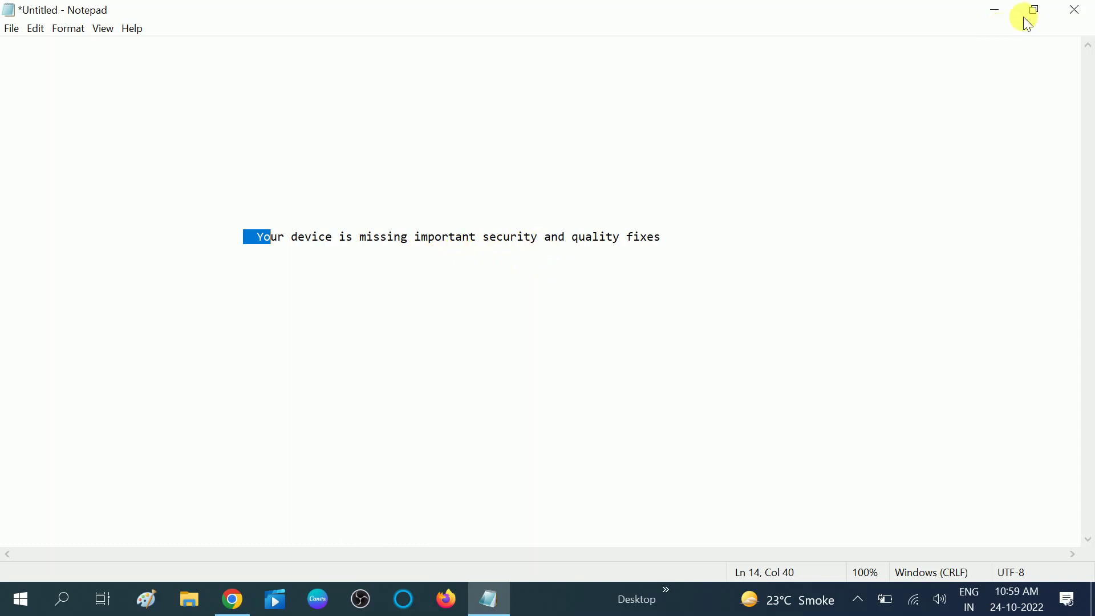
Minimize Notepad and refresh the desktop.
click(998, 10)
right_click(773, 80)
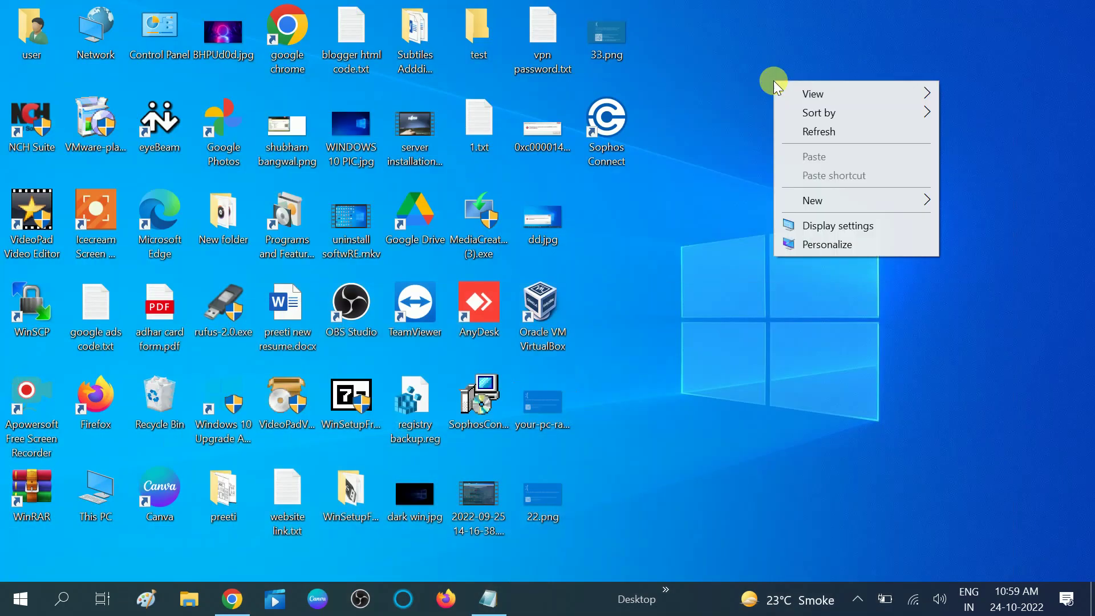
click(812, 131)
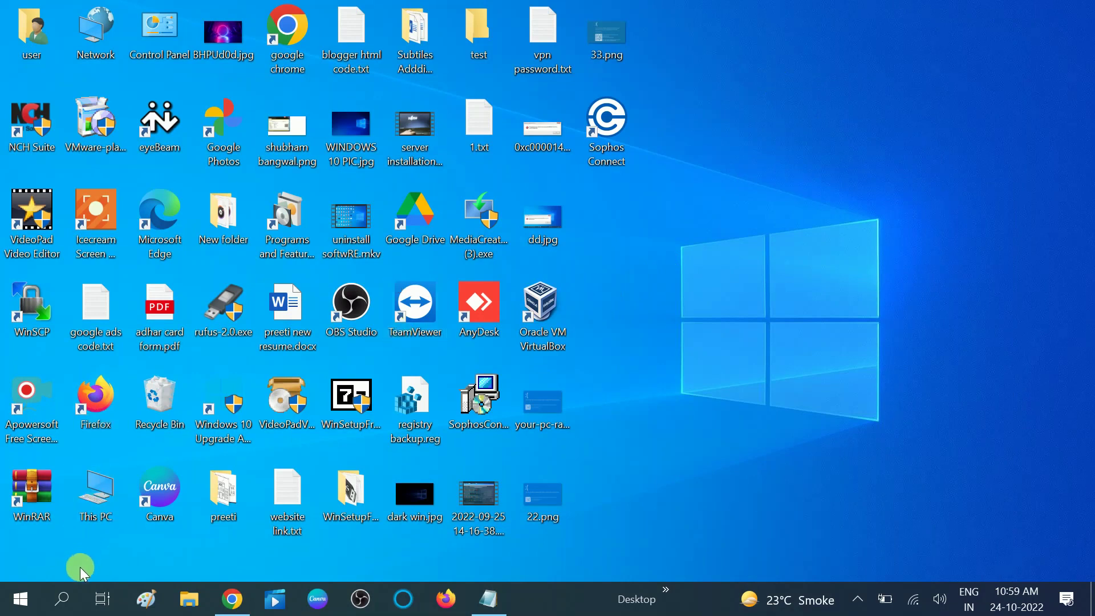
click(62, 599)
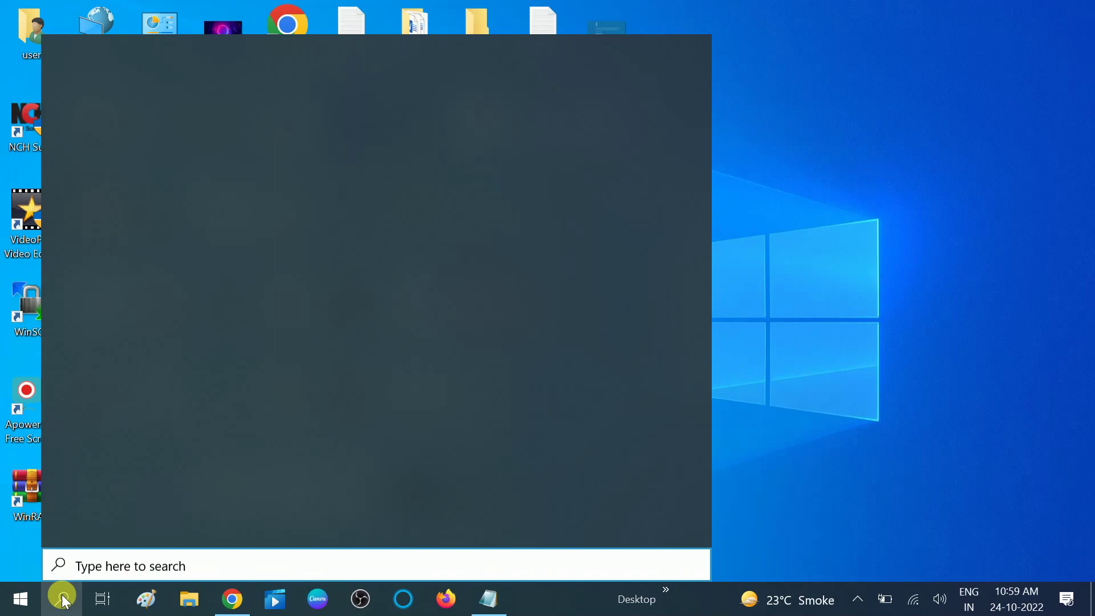
Search 'trouble', open Troubleshoot settings and show the Additional troubleshooters list.
text(troun)
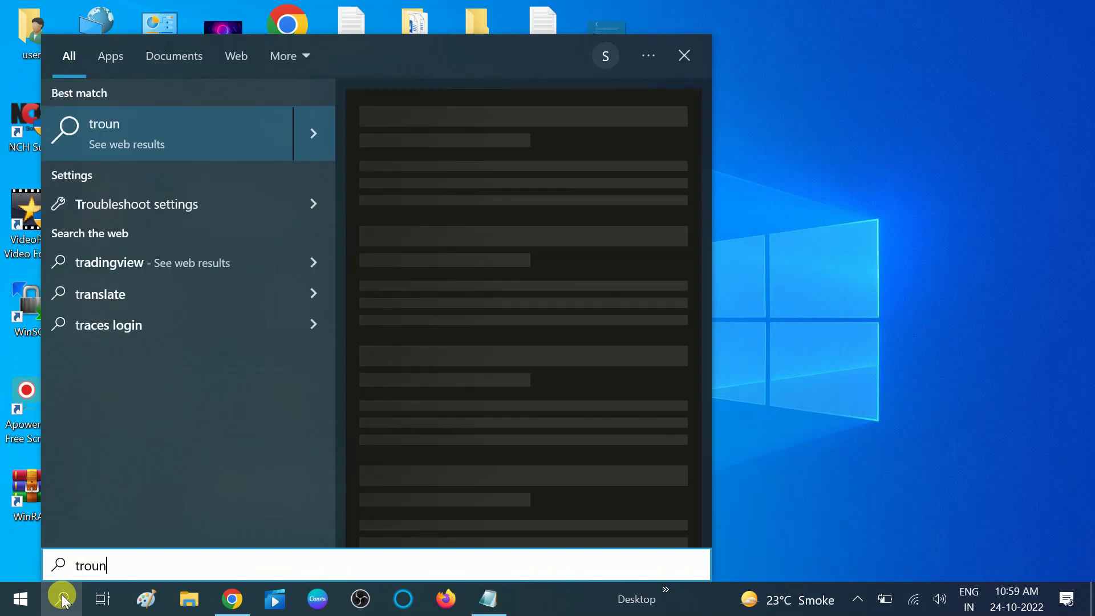
key(BackSpace)
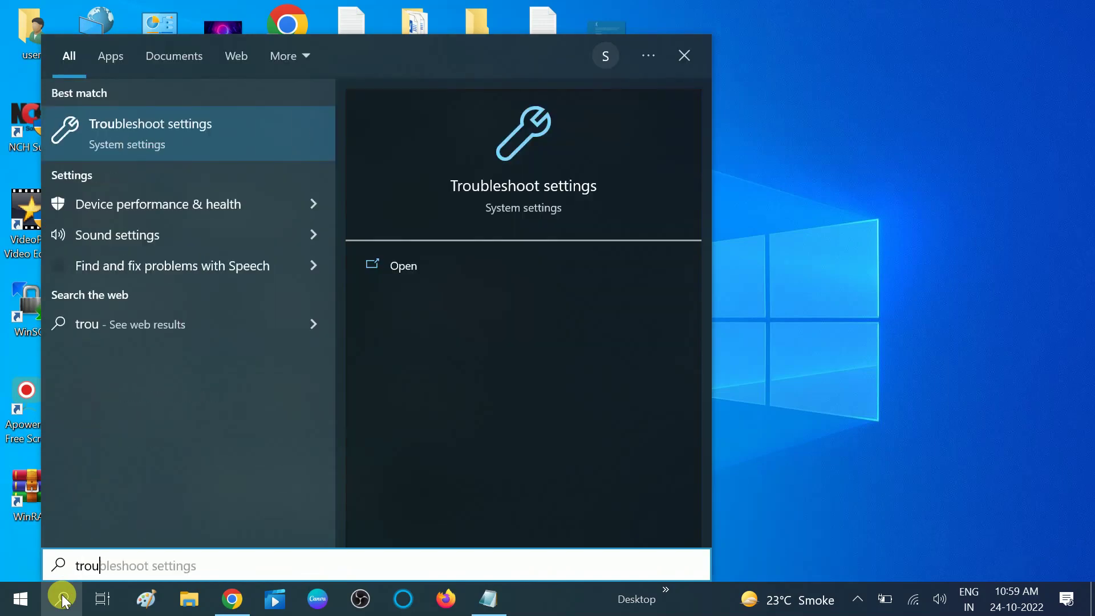
text(ble)
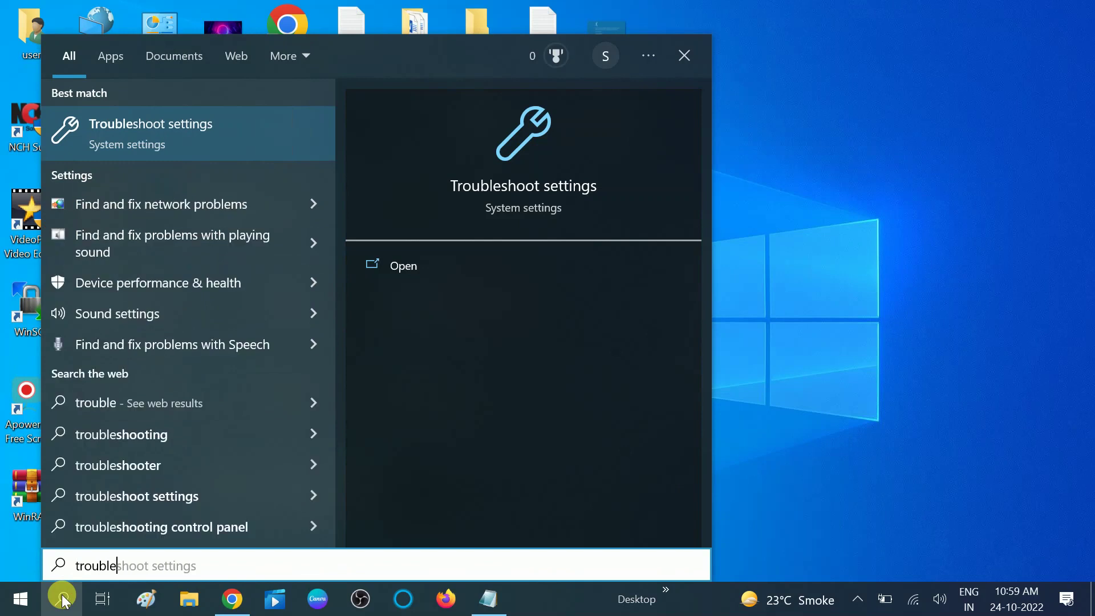
click(162, 137)
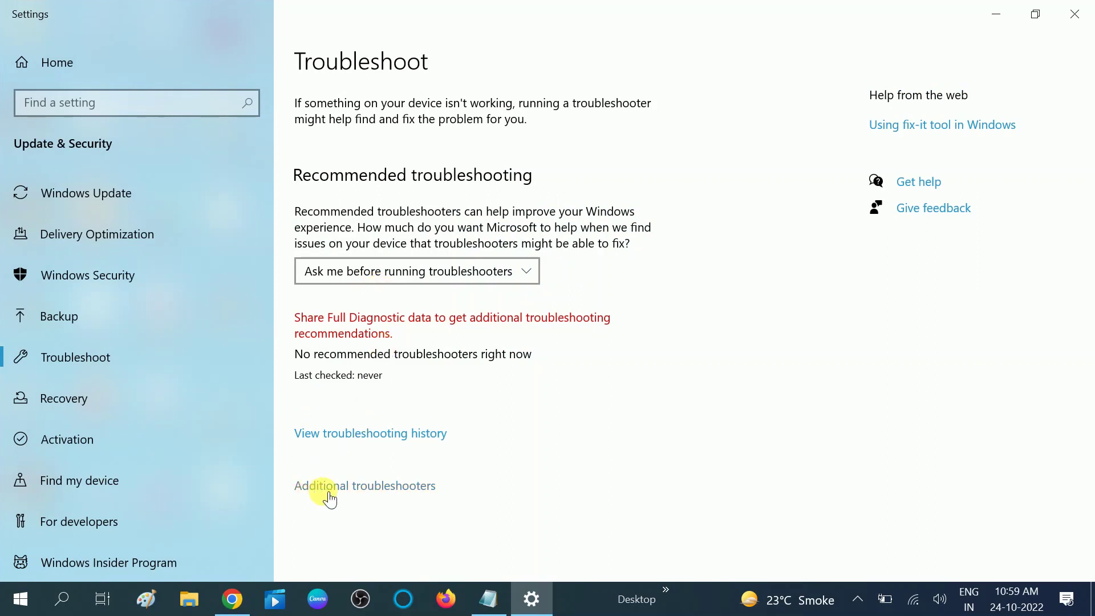
click(362, 484)
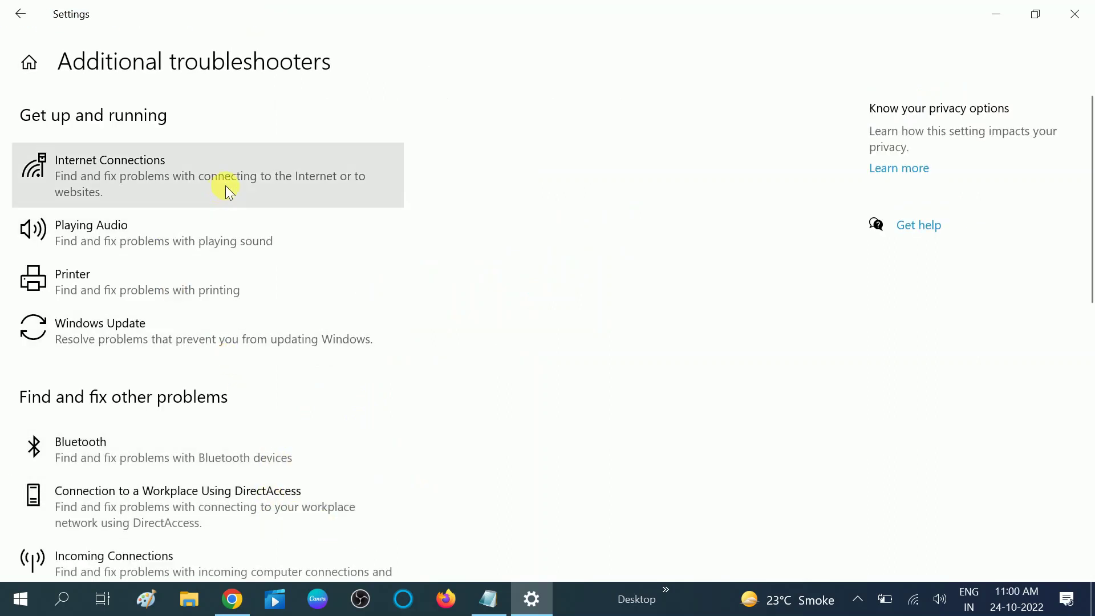
Run the Windows Update troubleshooter, which couldn't identify the problem, and close it.
click(132, 337)
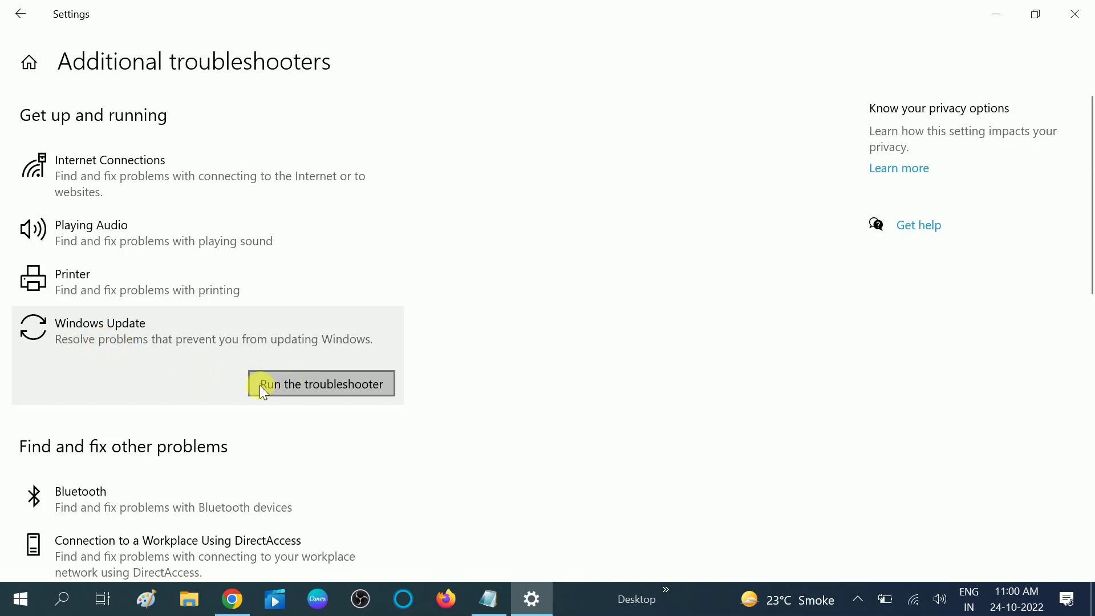
click(309, 385)
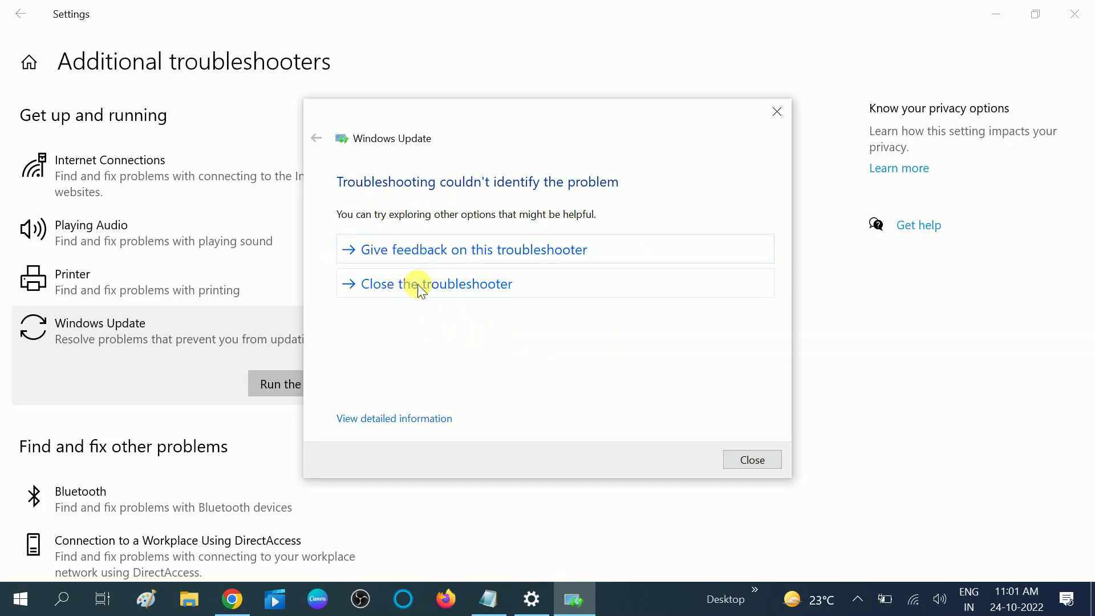
click(449, 292)
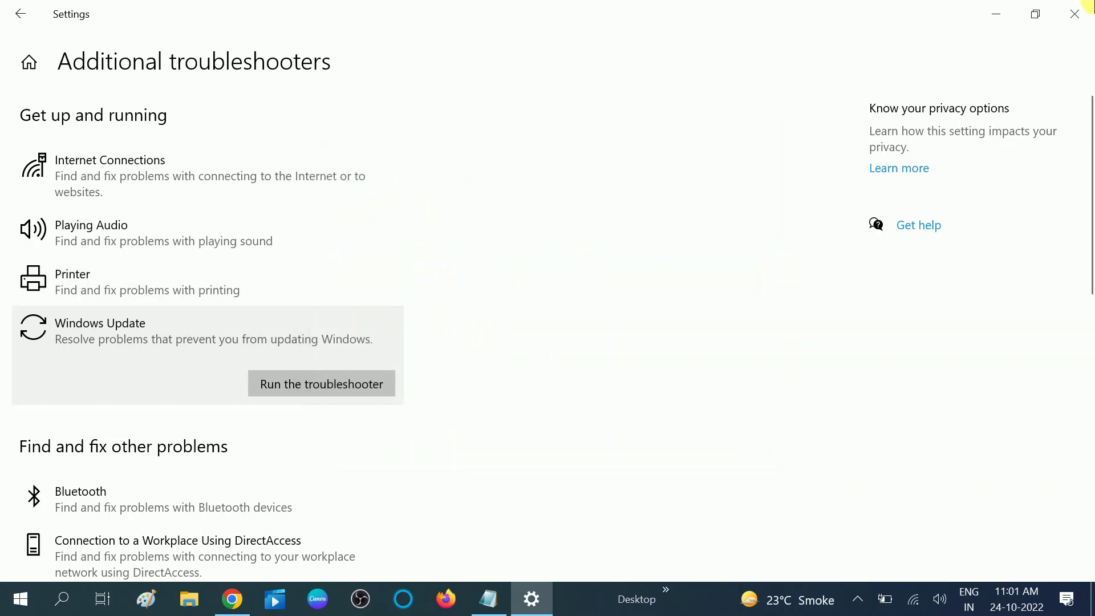
Close Settings and refresh the desktop.
click(1084, 8)
right_click(799, 104)
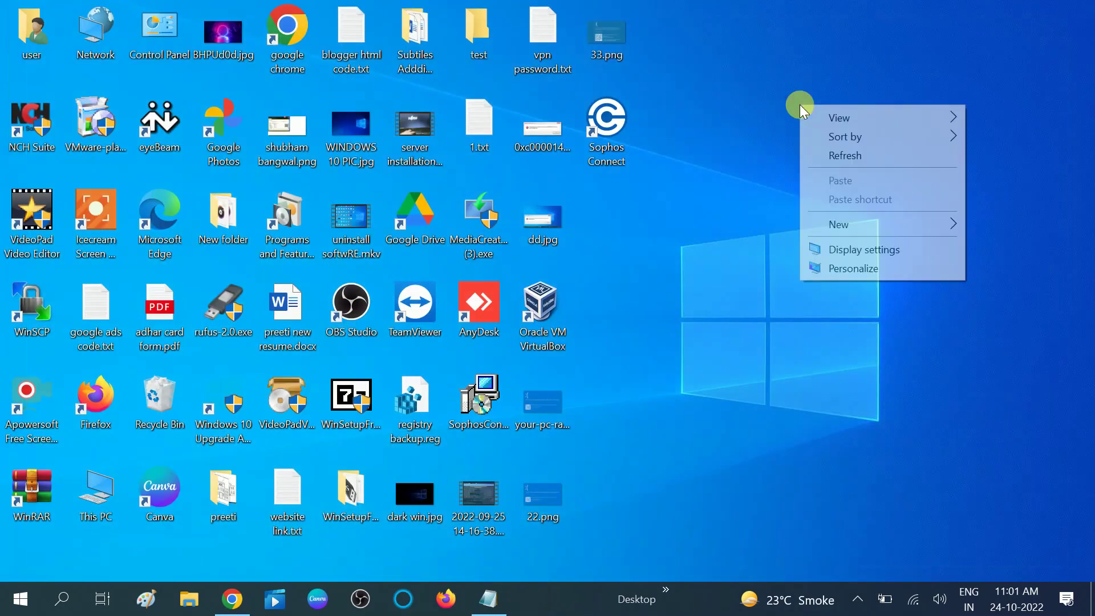
click(846, 158)
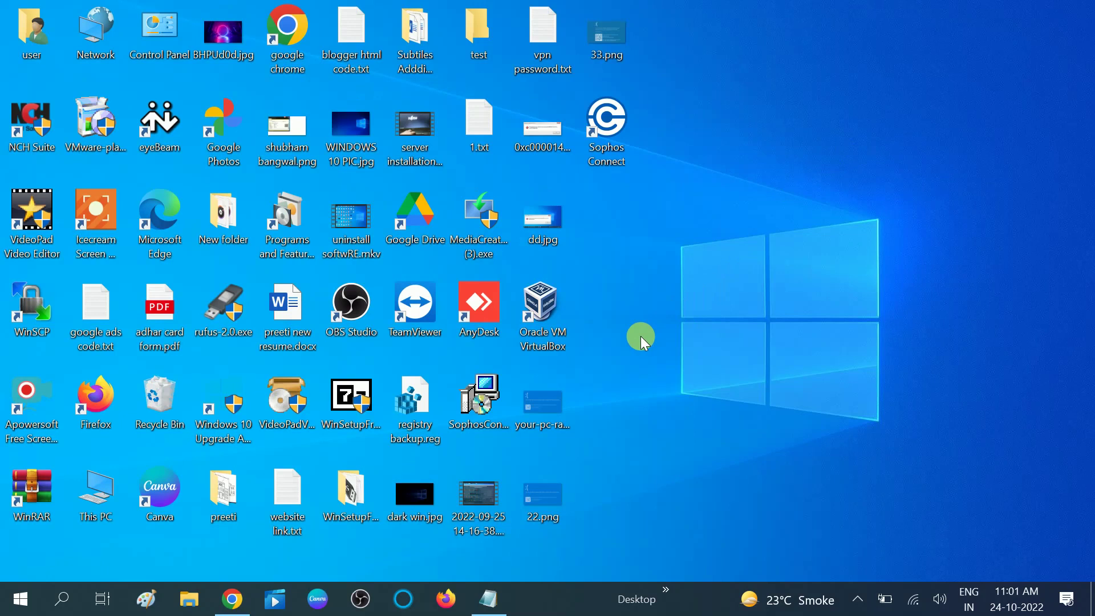
Open the Run dialog from search and move it to the screen centre.
click(57, 609)
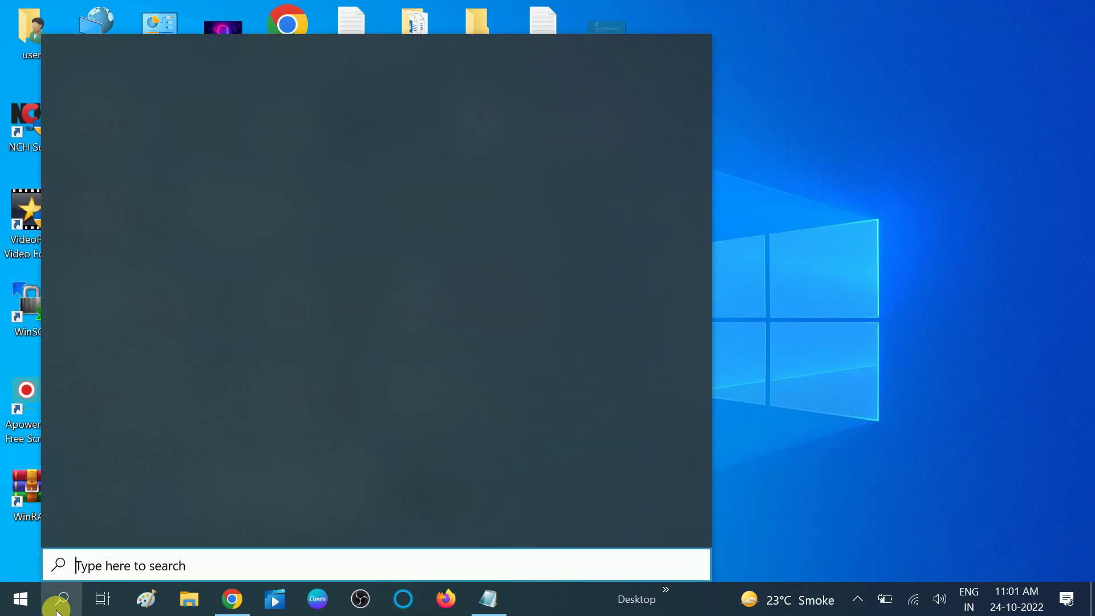
text(run)
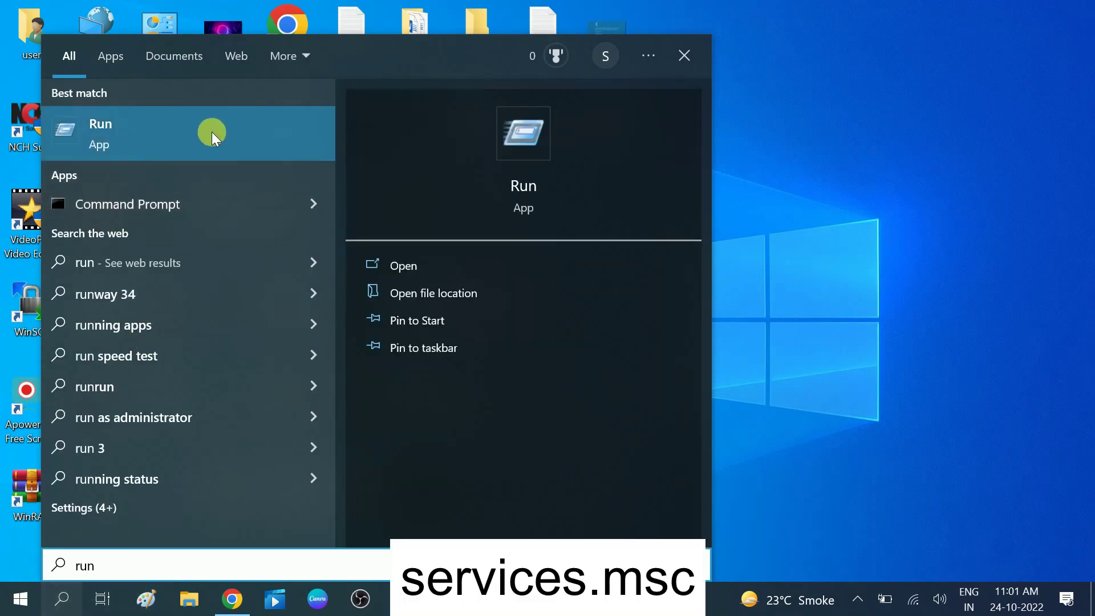
click(141, 131)
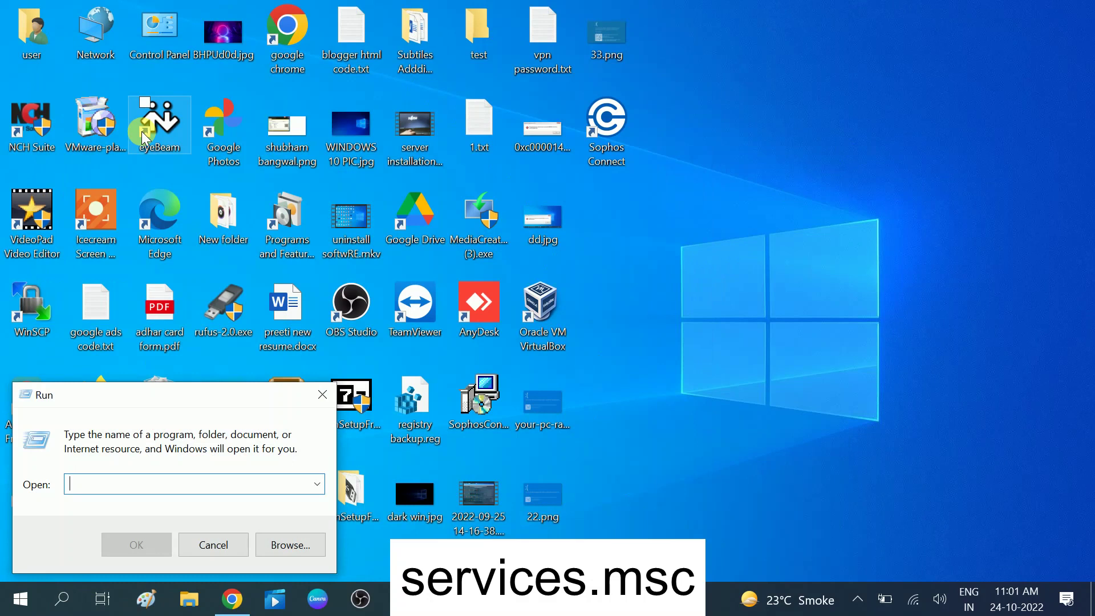
drag(152, 399, 518, 214)
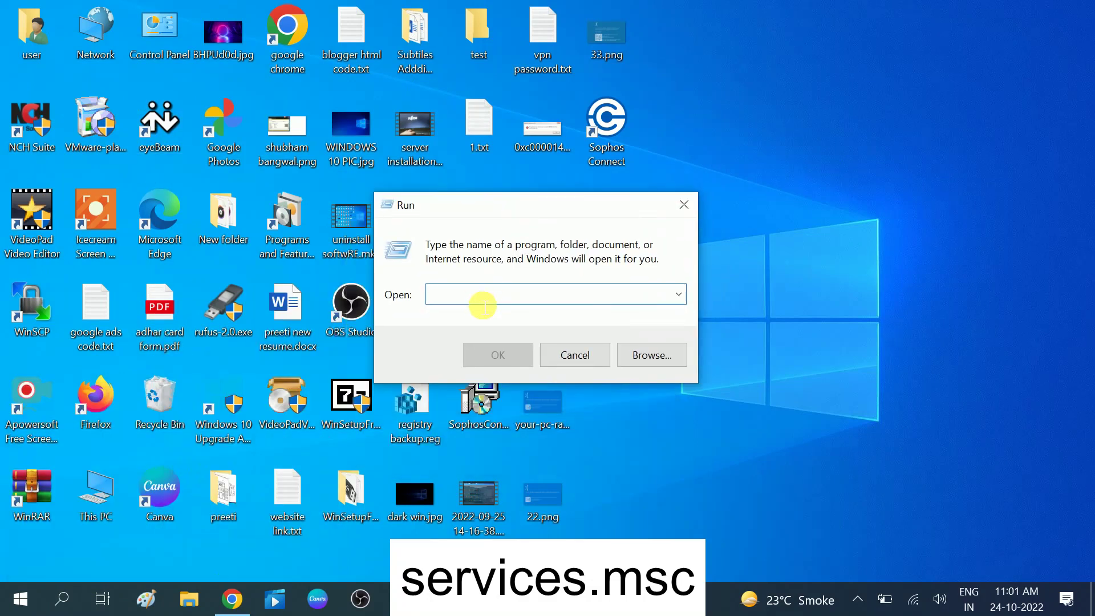
Enter services.msc in Run, retyping it after the misspelled 'serivices.msc' is rejected.
text(ser)
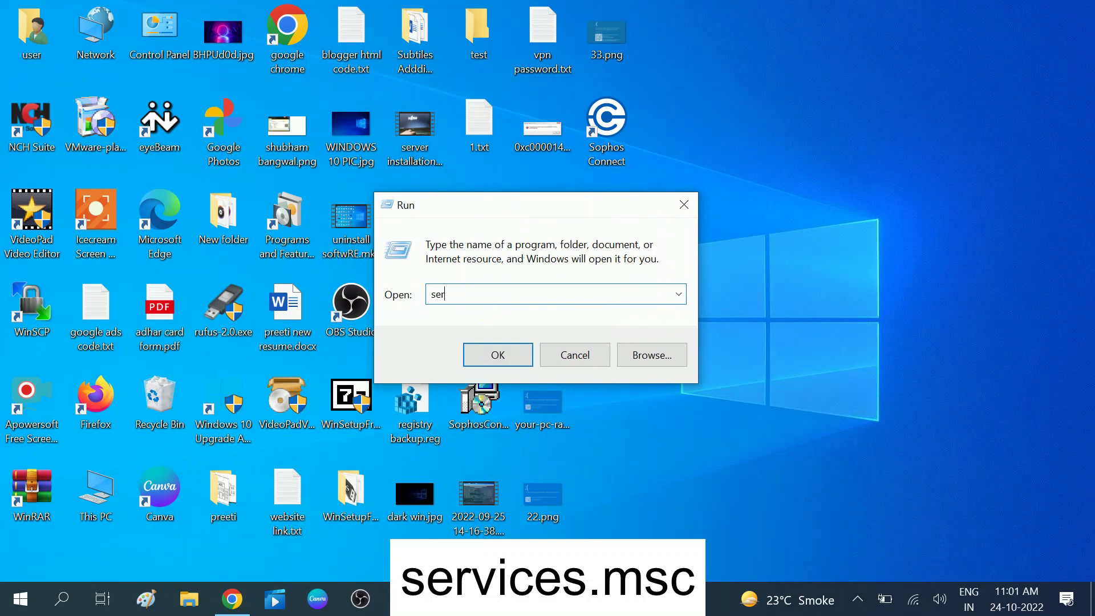
text(ivices.msc)
click(513, 361)
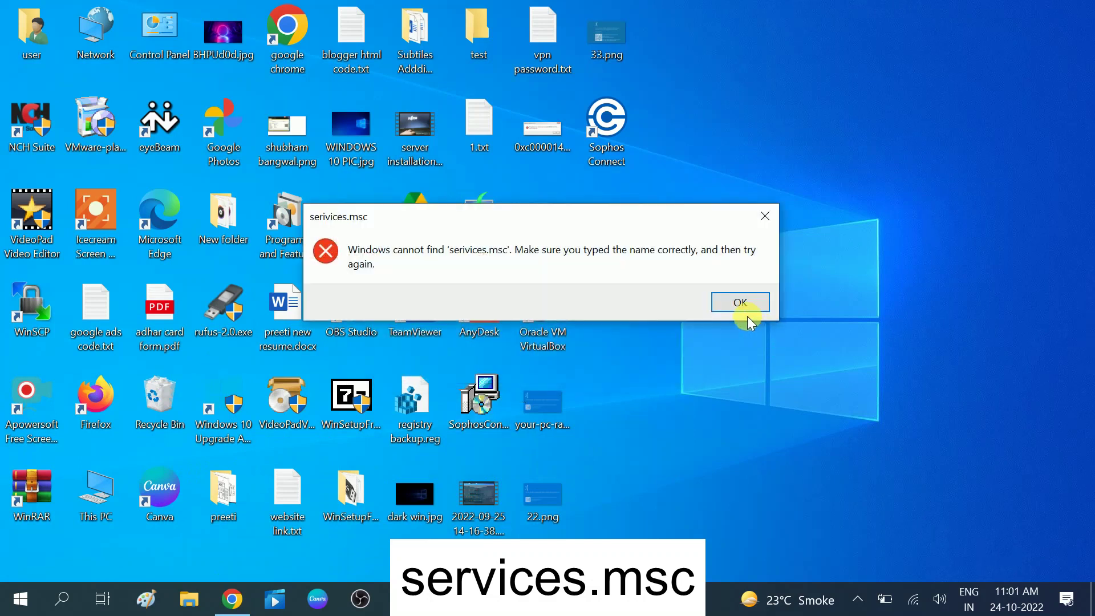
click(742, 303)
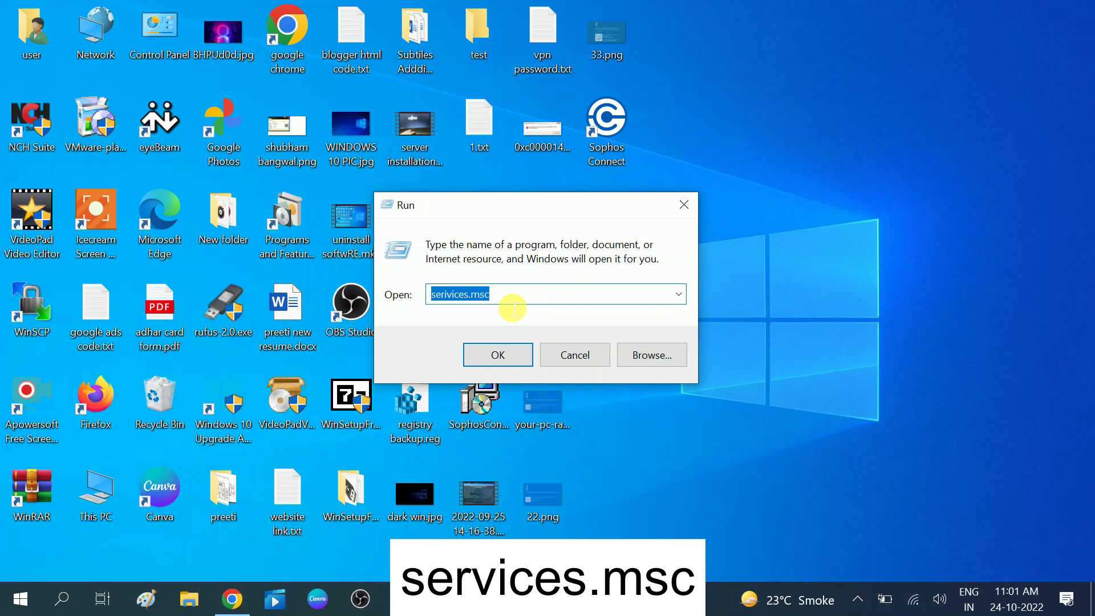
text(services)
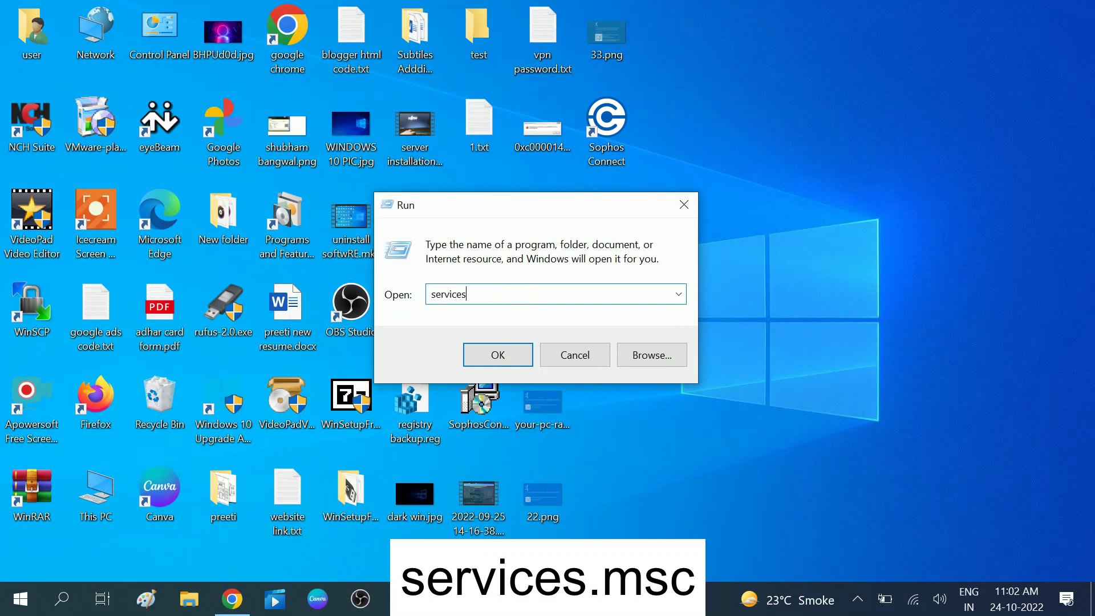
text(.msc)
Launch the Services console and move down the list to the Windows Update service.
click(481, 354)
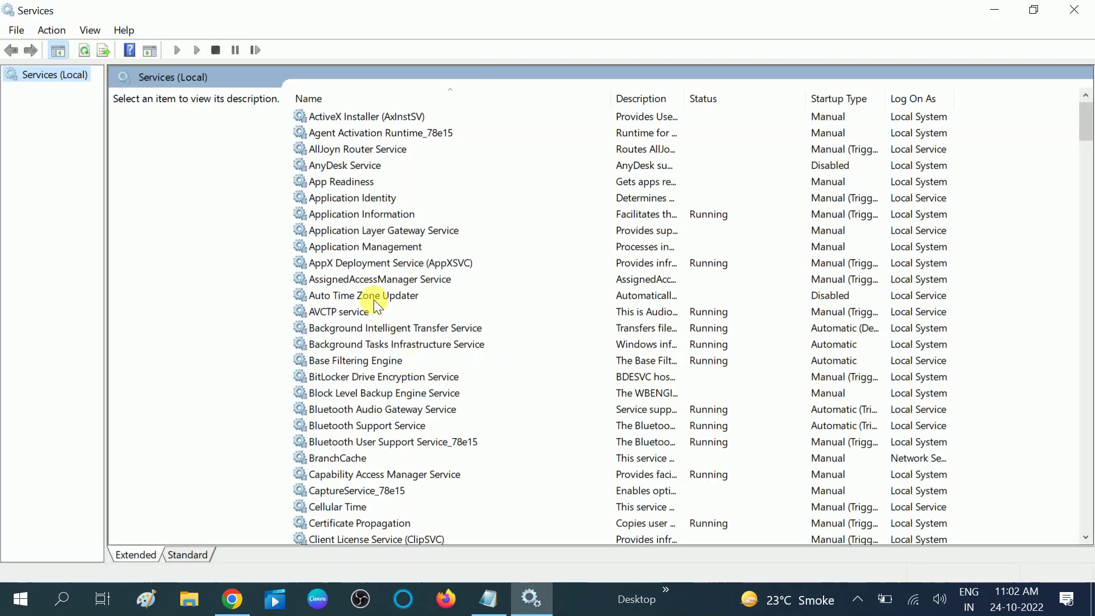
click(382, 281)
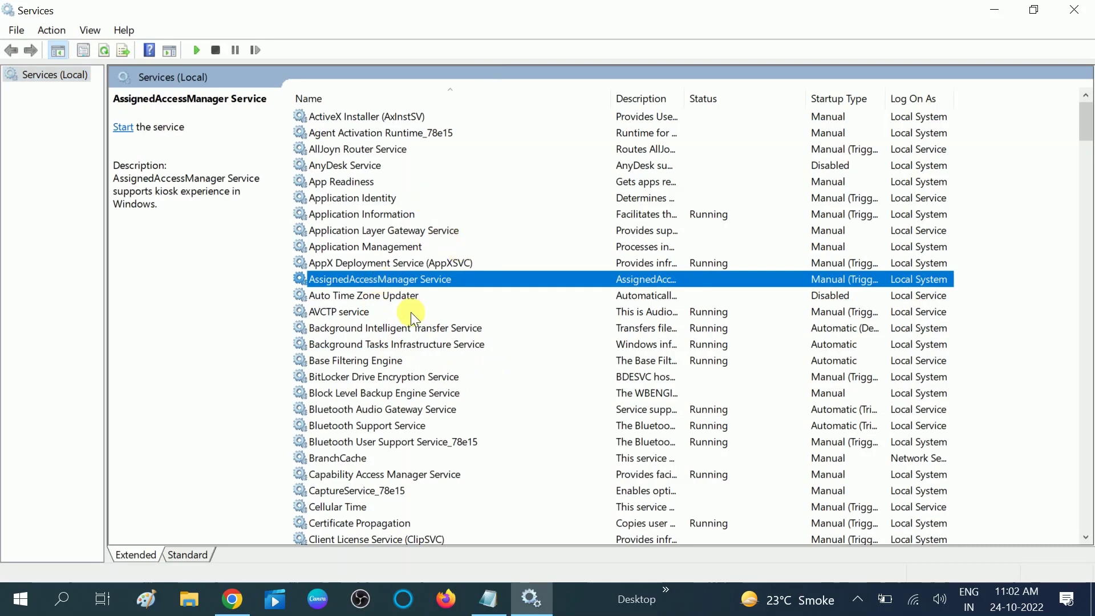
click(402, 262)
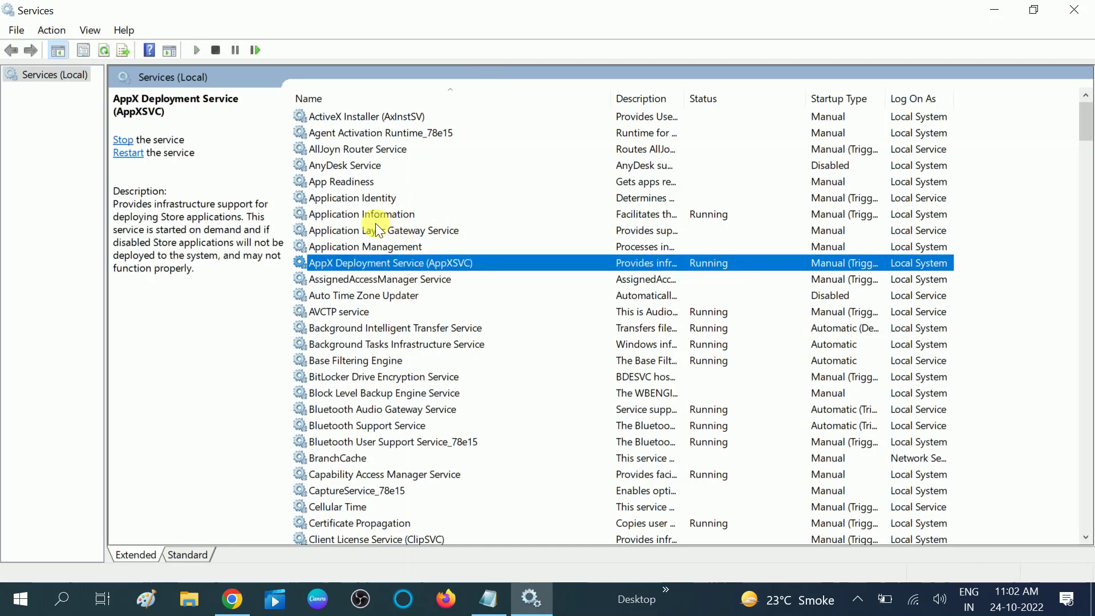
click(376, 230)
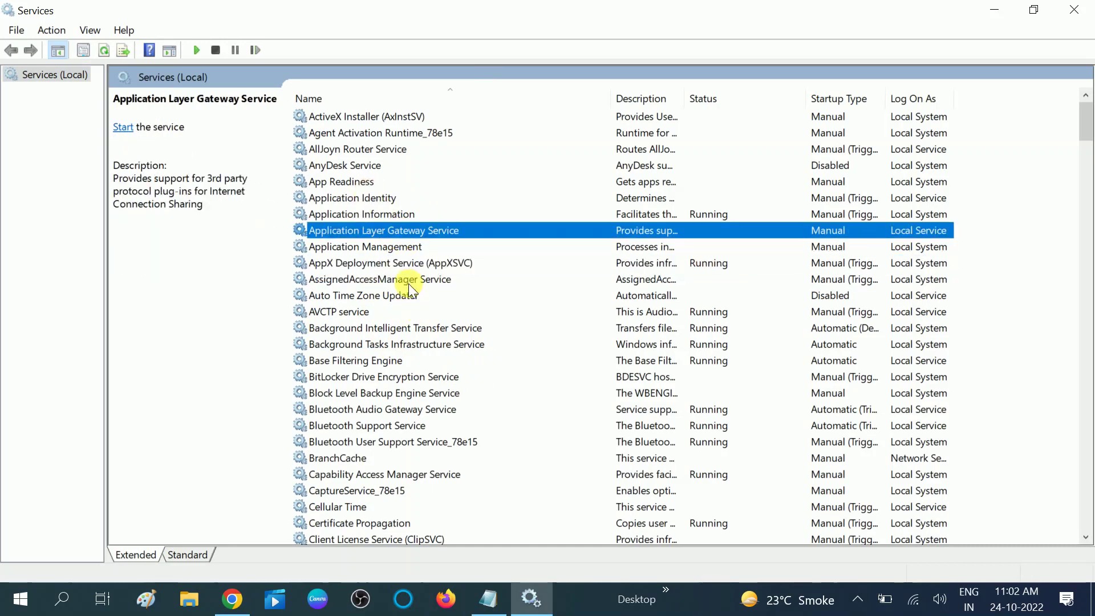
key(w)
key(w)
key(w)
key(w)
key(w)
key(w)
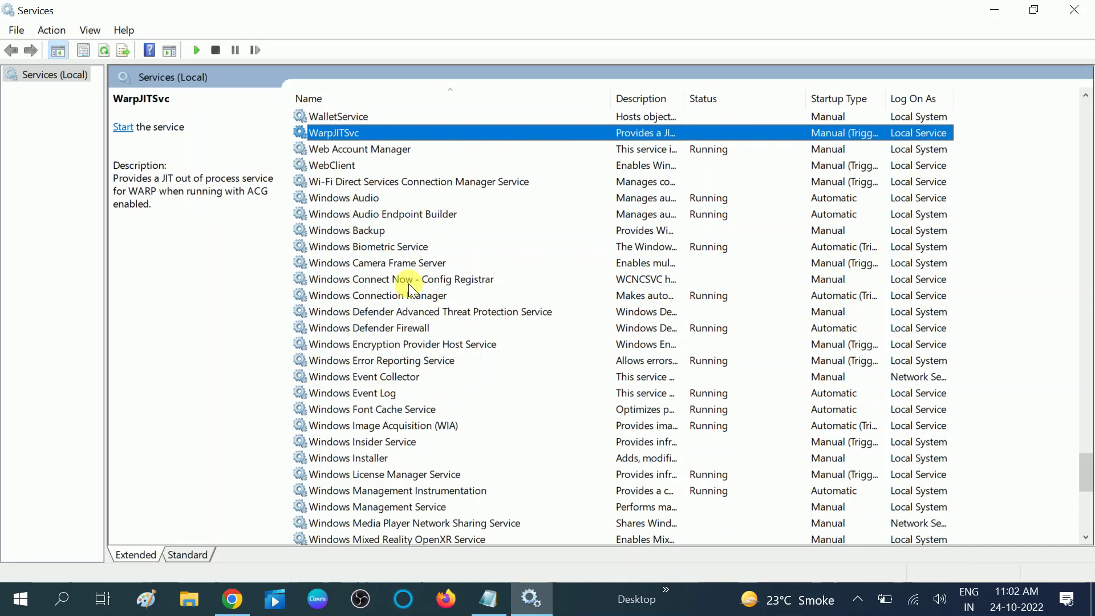
key(w)
key(w)
key(w)
key(w)
key(w)
key(w)
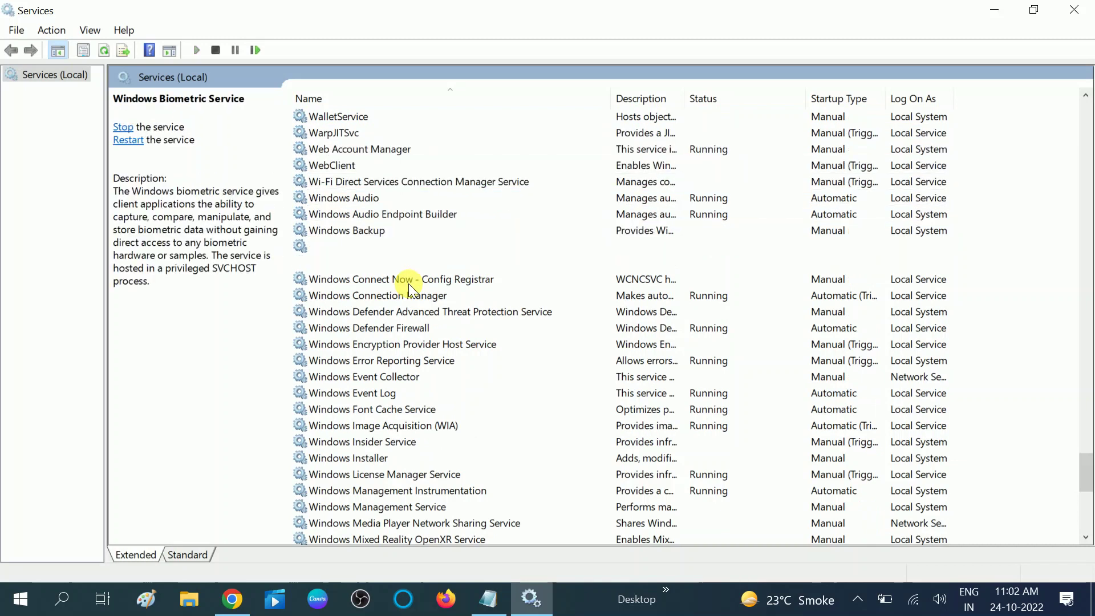
key(w)
key(w)
key(w)
key(w)
key(w)
key(w)
key(w)
key(w)
key(w)
key(w)
key(w)
key(w)
key(w)
key(w)
key(w)
key(w)
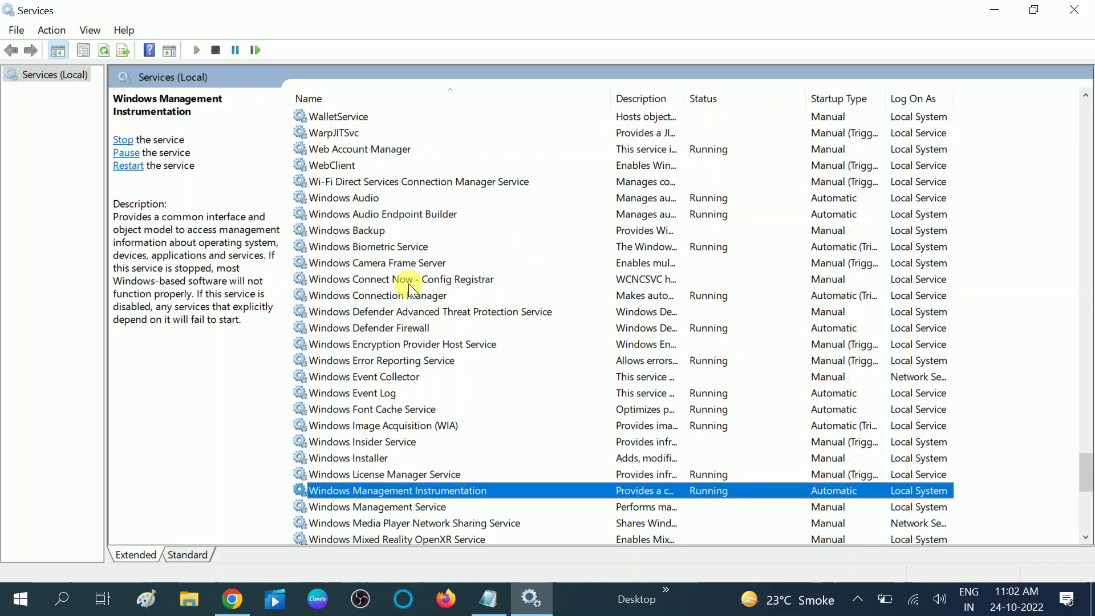
key(w)
key(w)
key(w)
key(w)
key(w)
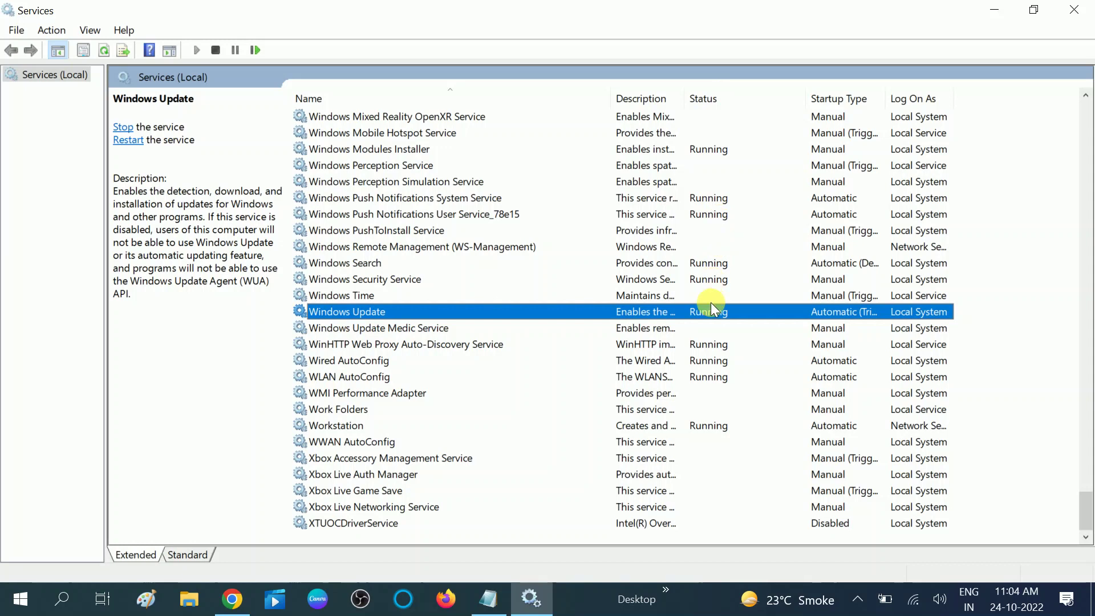
Set the Windows Update service's startup type to Automatic in its Properties and apply it.
right_click(445, 313)
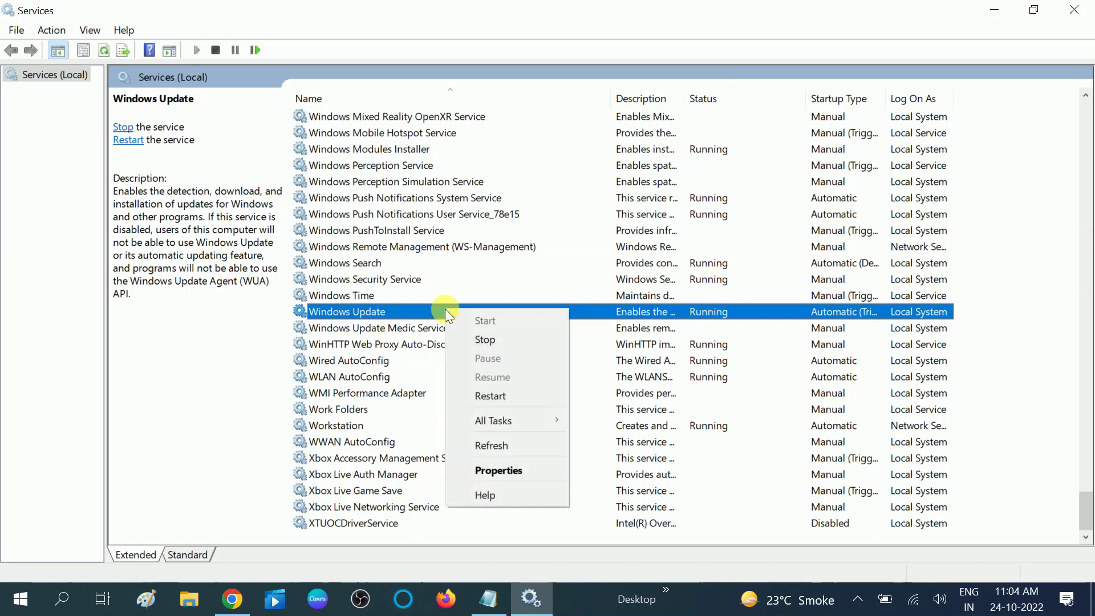
click(508, 475)
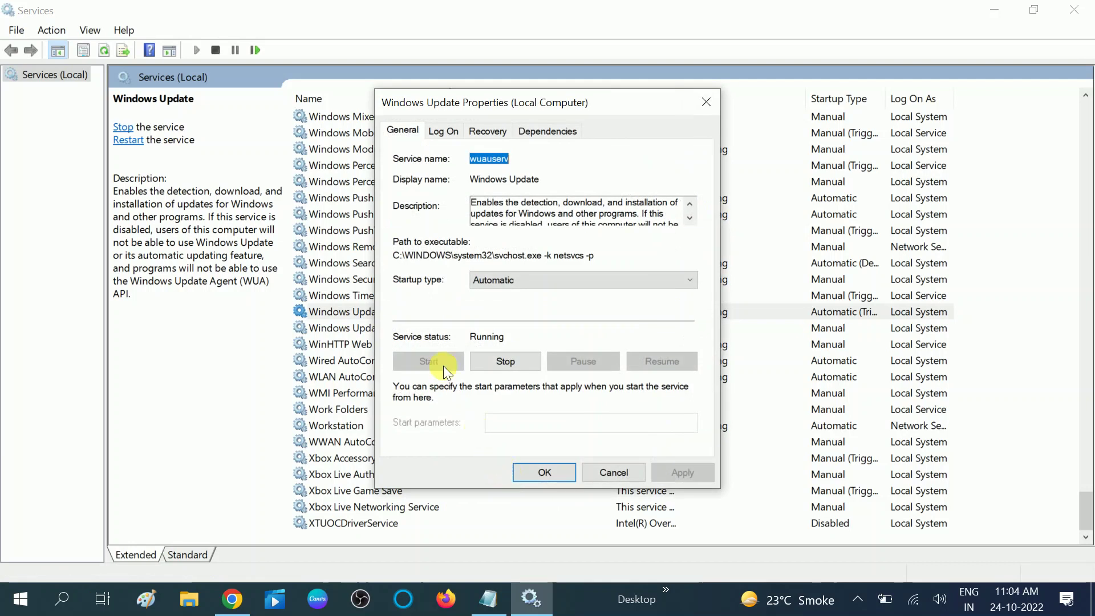
click(556, 280)
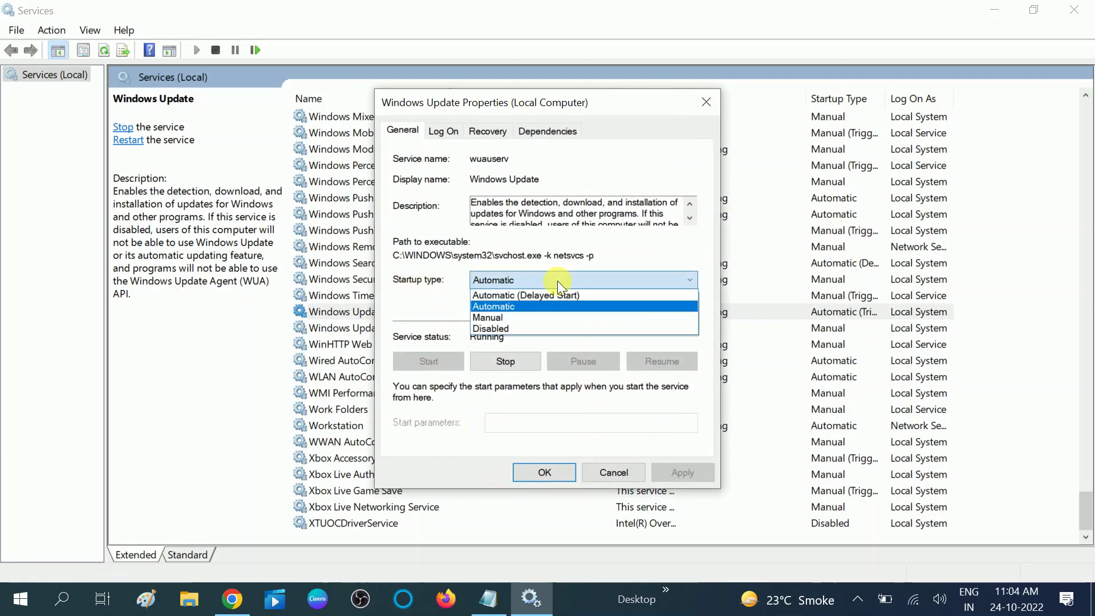
click(512, 305)
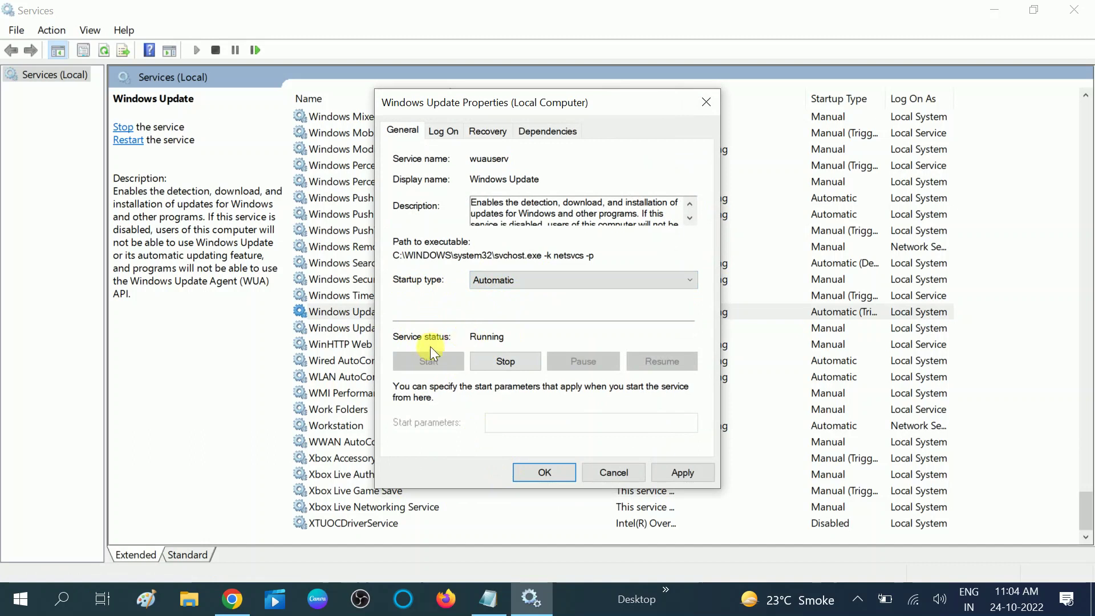
click(681, 470)
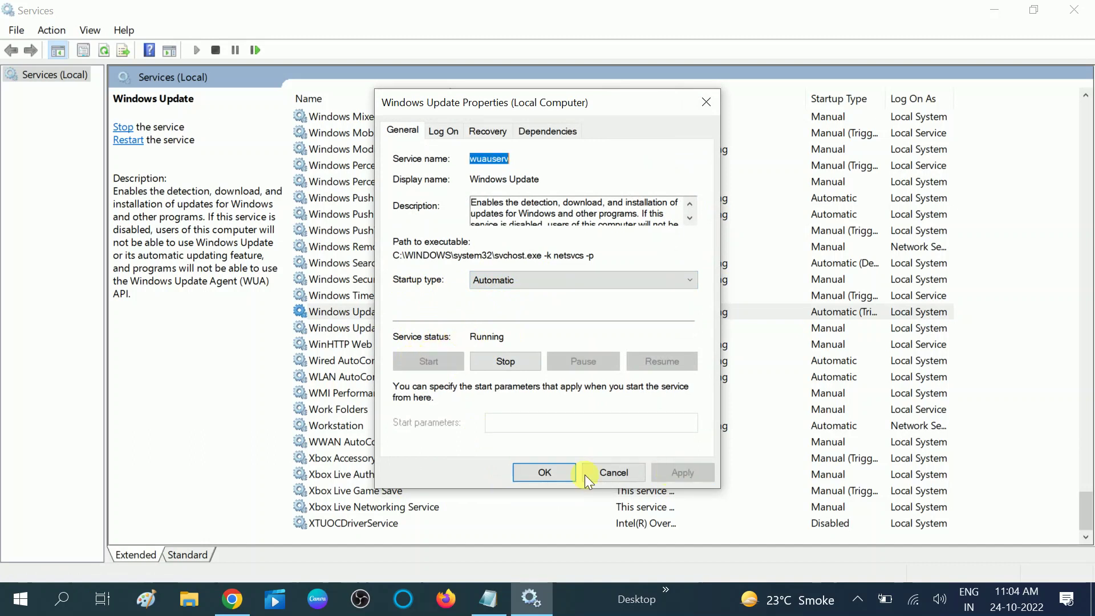
click(551, 474)
Restart the Windows Update service.
click(381, 329)
click(376, 312)
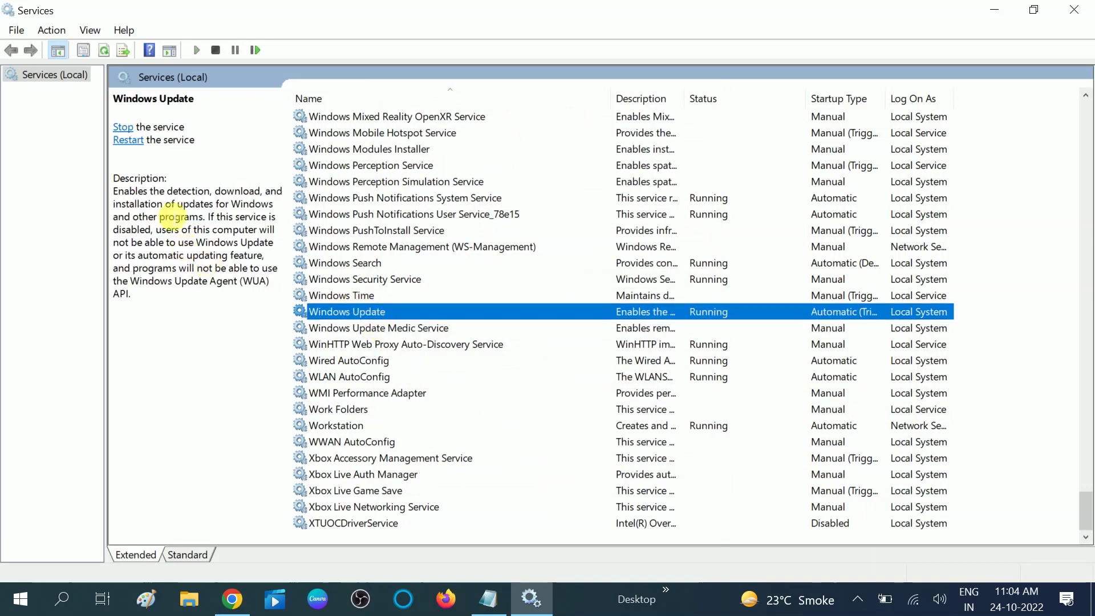
click(129, 140)
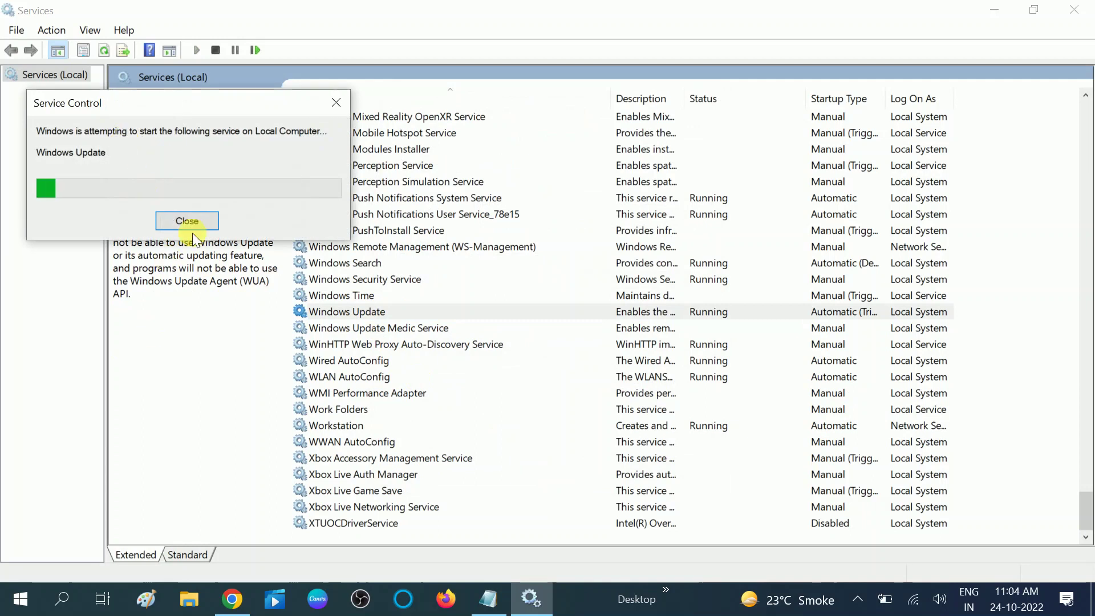
click(374, 313)
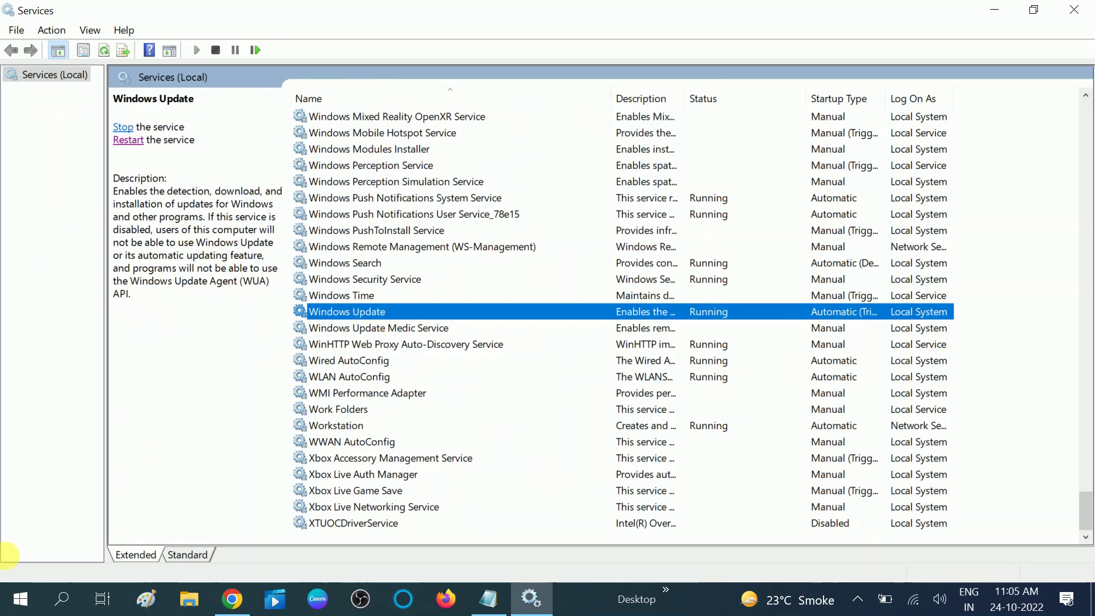
click(22, 598)
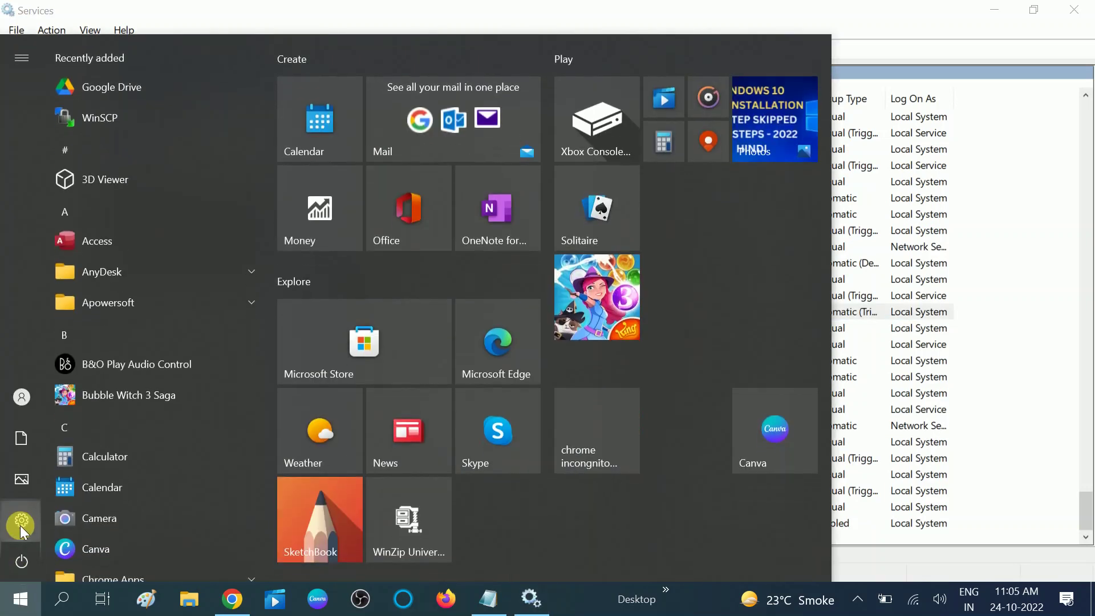
Open Settings > Update & Security to view the Windows Update status.
click(21, 525)
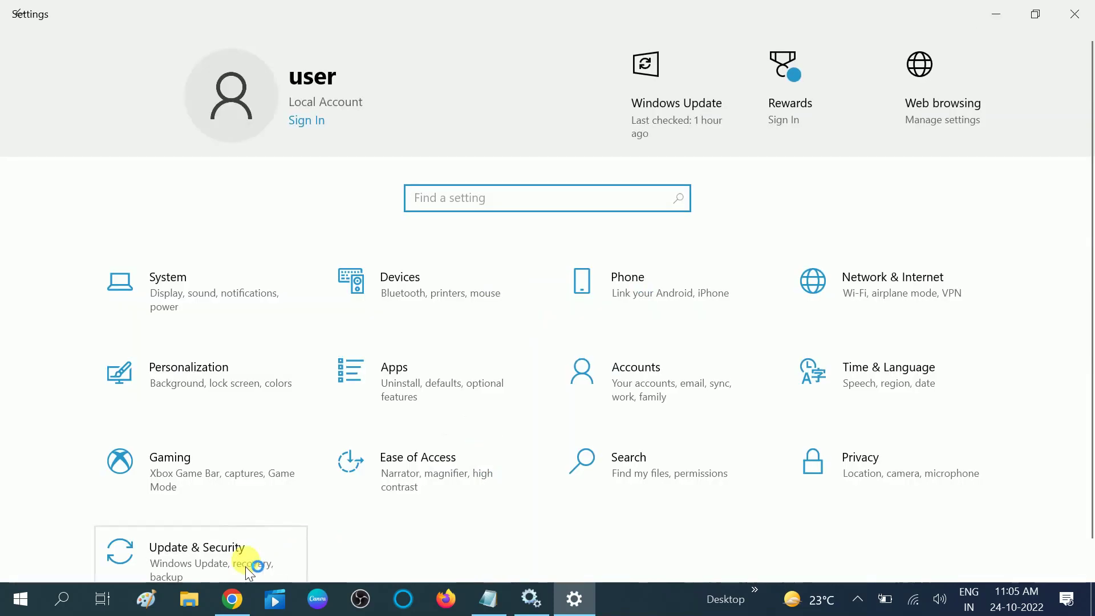
click(246, 568)
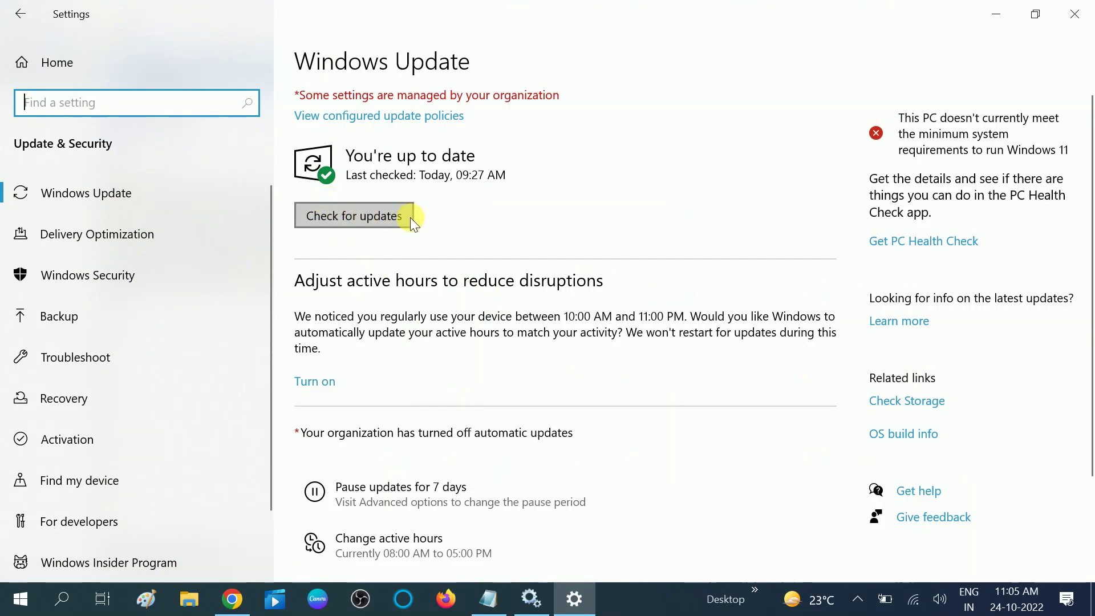
Check the Windows version with winver, then close About Windows.
key(super+r)
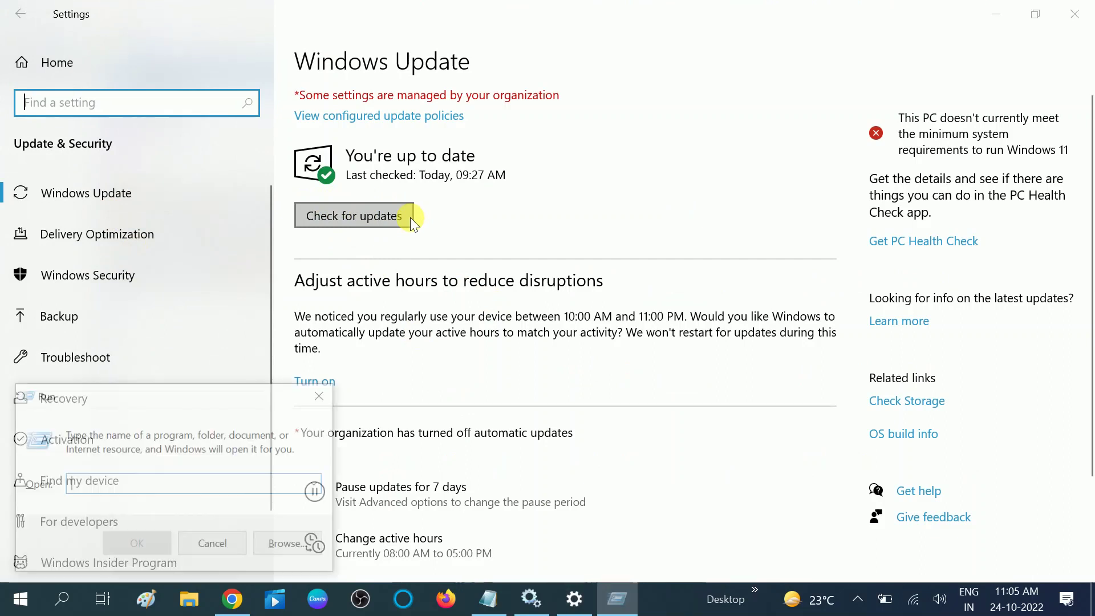
text(wi)
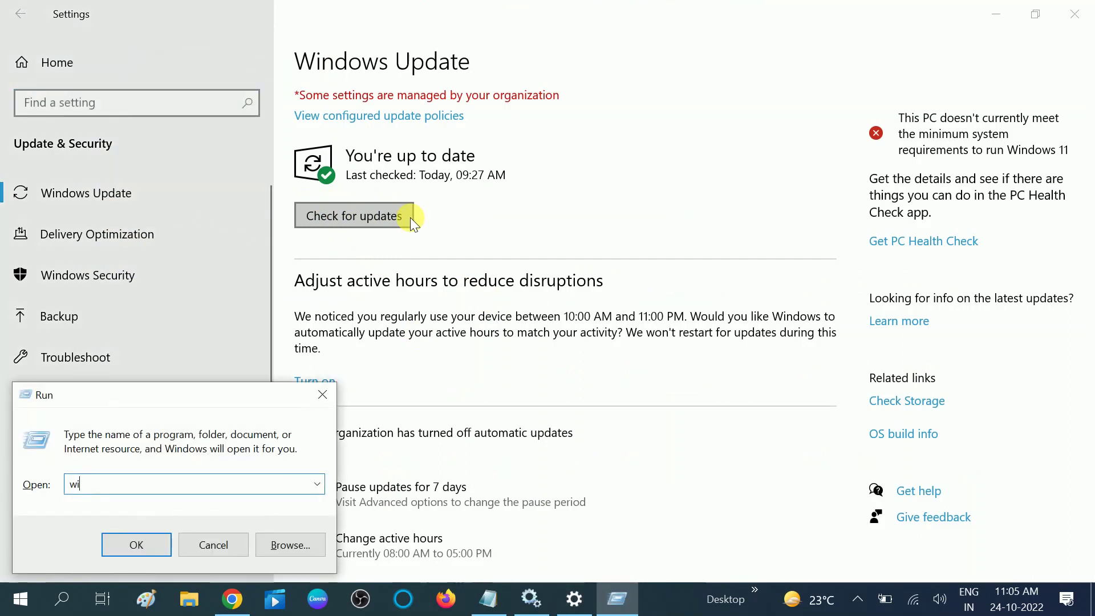
text(nver)
click(136, 545)
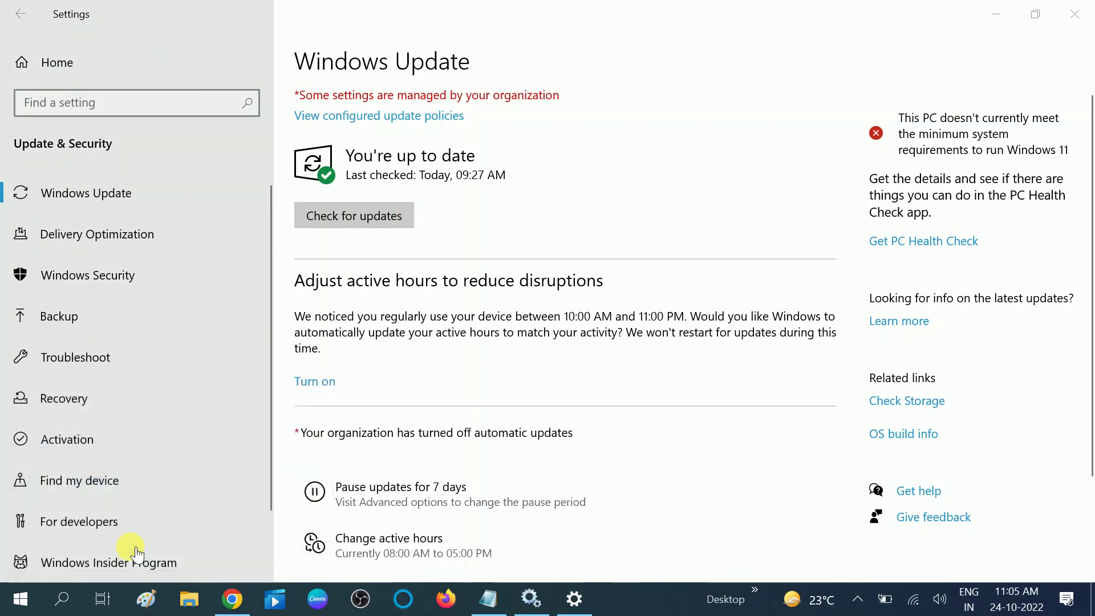
click(405, 44)
Close Settings and the Services console, then refresh the desktop.
click(1074, 14)
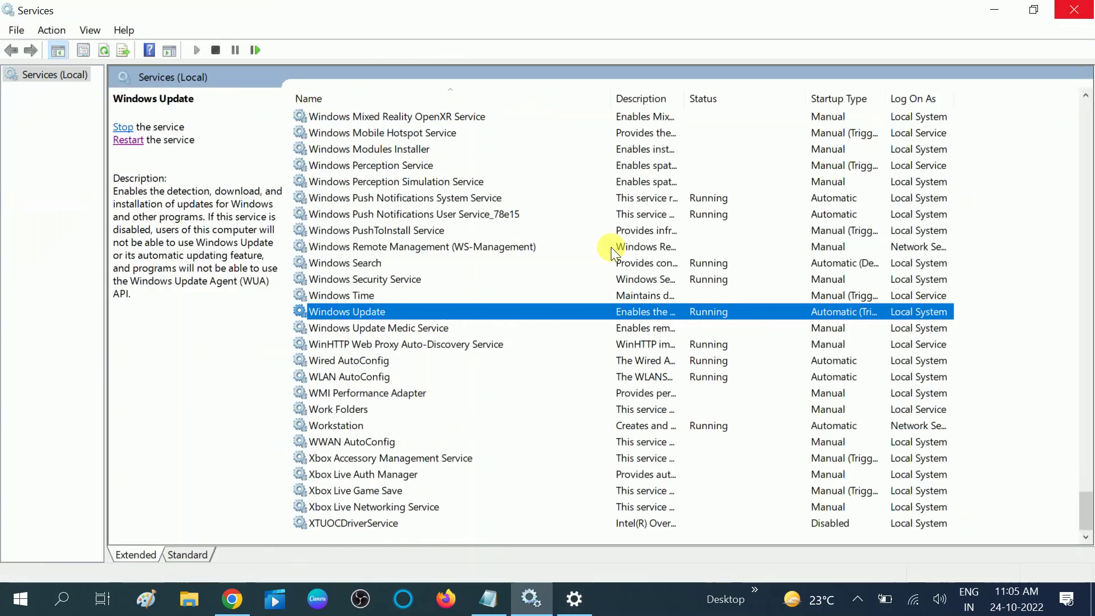
click(368, 330)
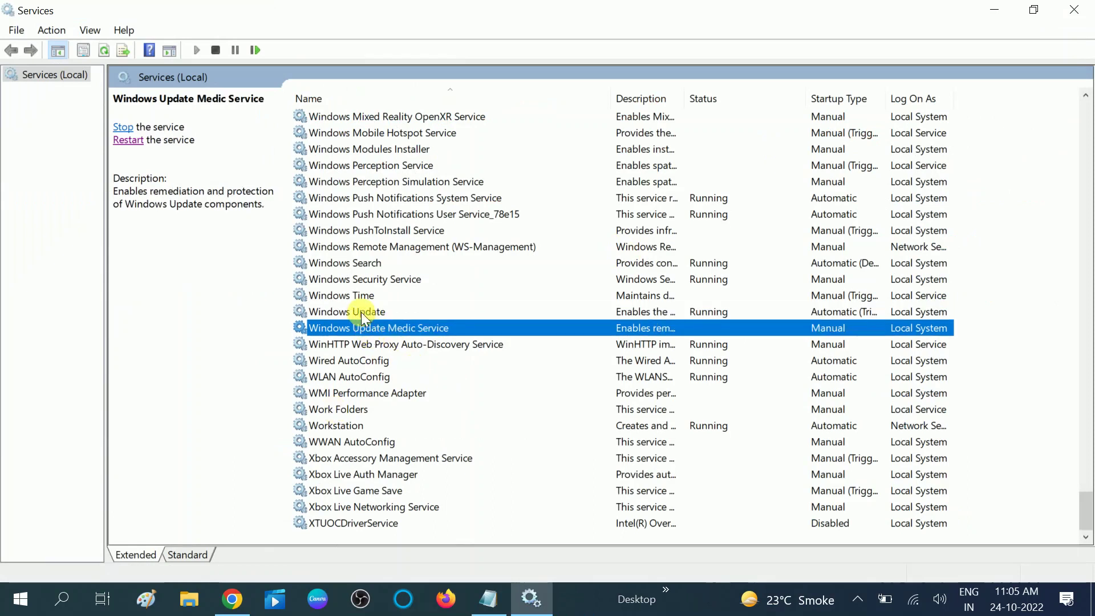
click(361, 313)
click(365, 292)
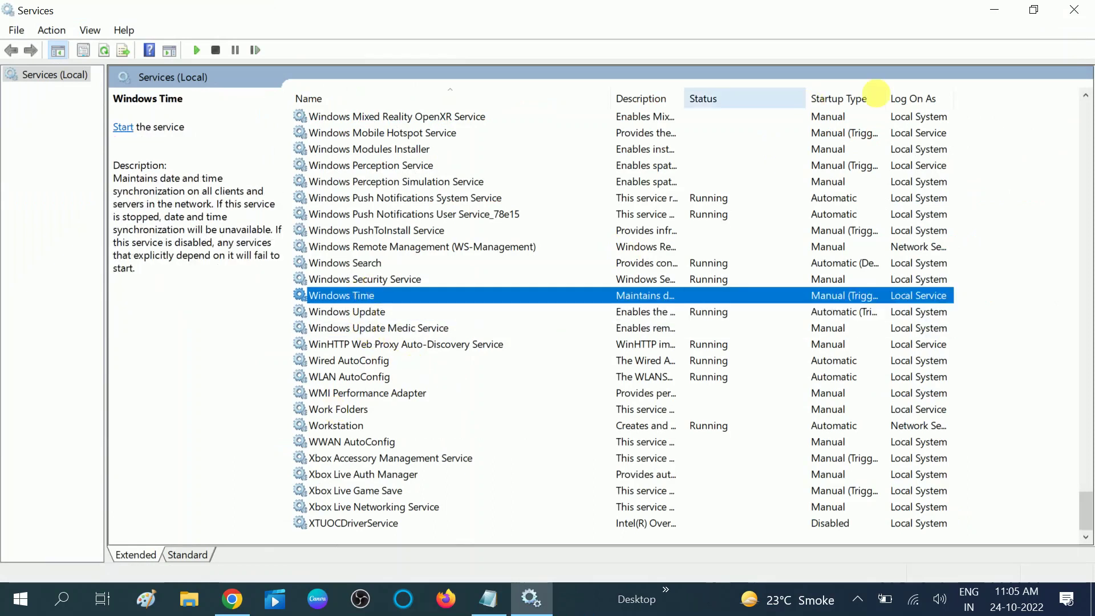
click(1074, 10)
right_click(798, 89)
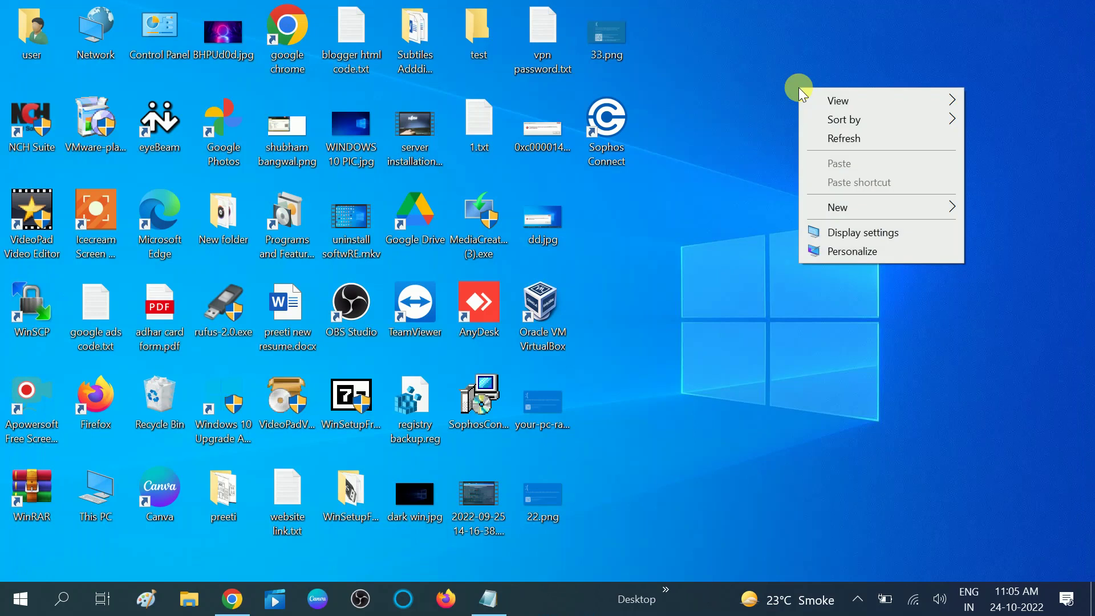
click(822, 133)
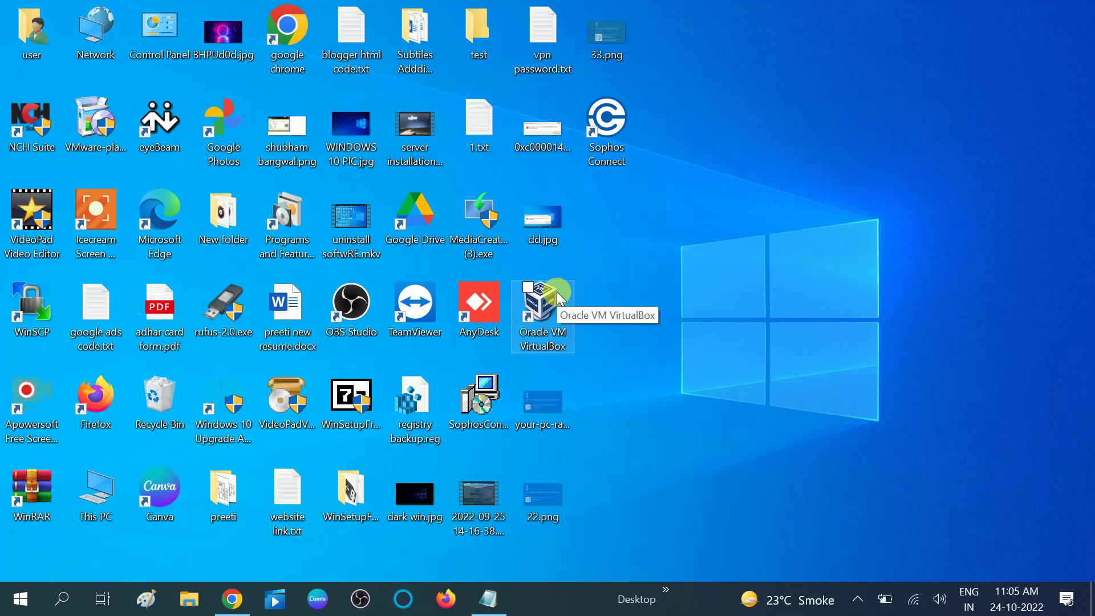
click(47, 605)
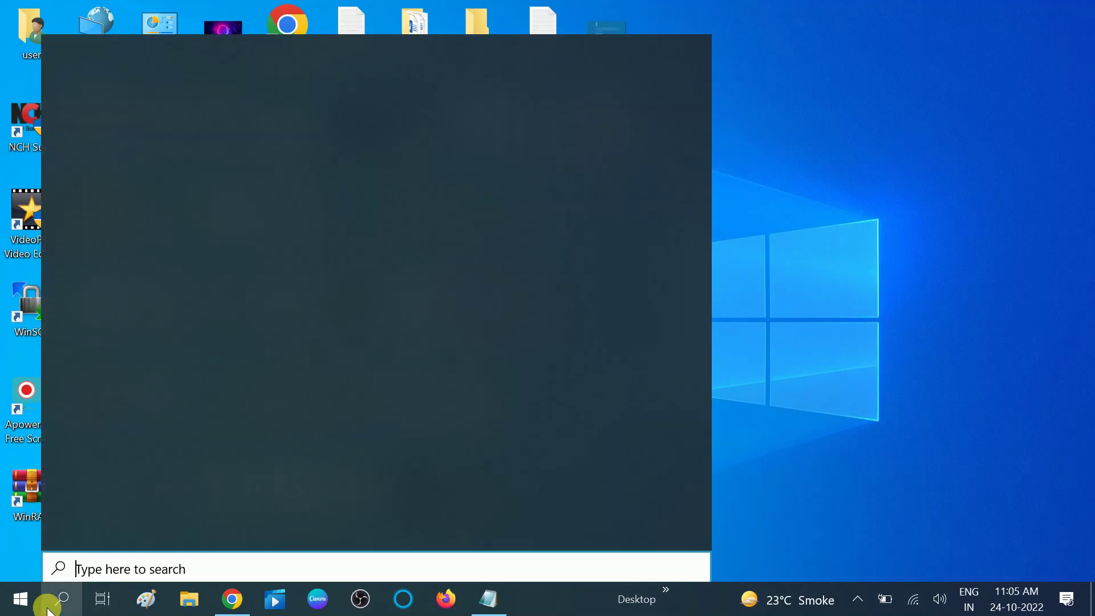
Open Command Prompt as administrator from a 'cmd' search.
text(cmd)
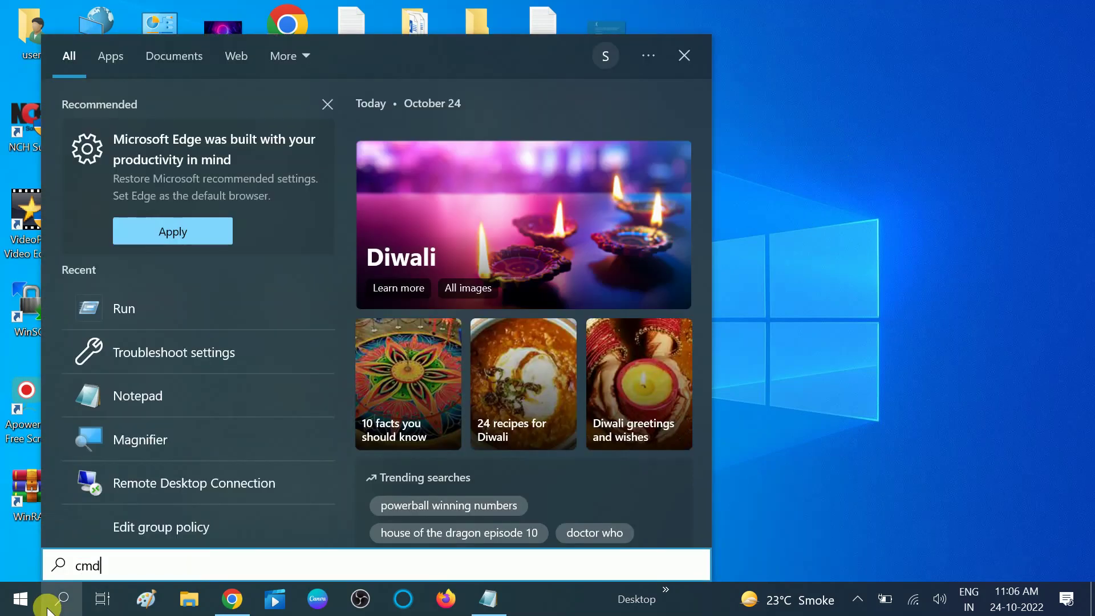
click(235, 142)
right_click(234, 143)
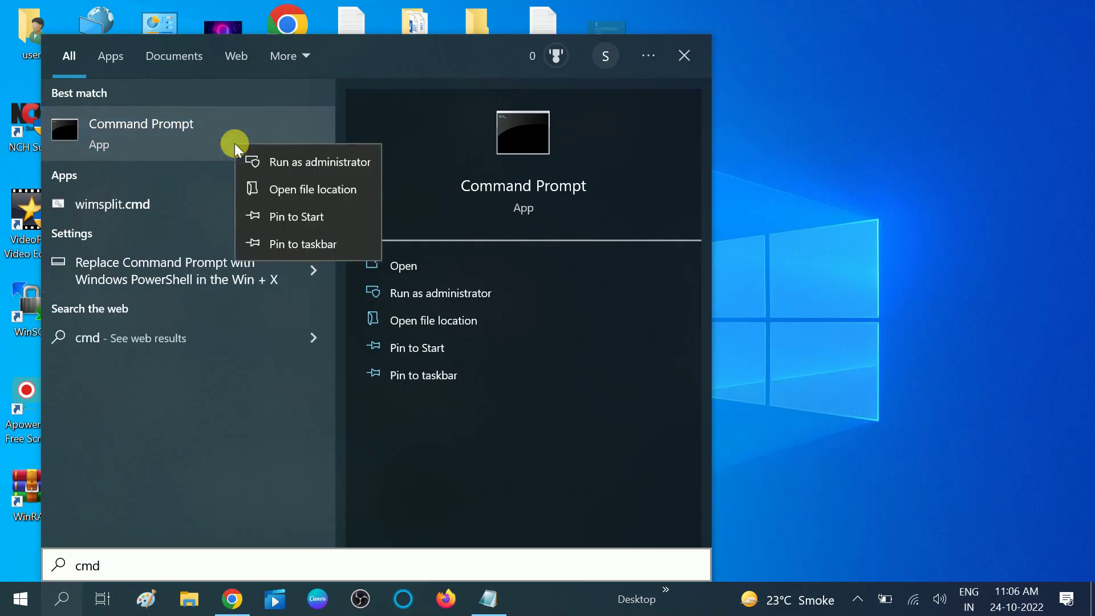
click(300, 159)
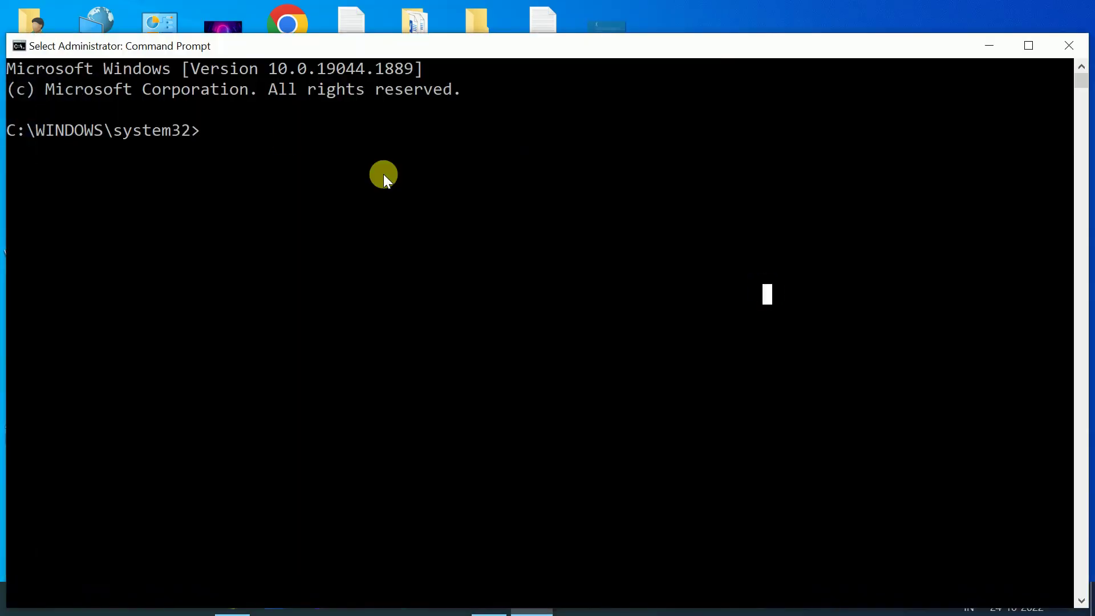
Start the sfc /scannow system file scan and minimize the Command Prompt.
text(sfc /)
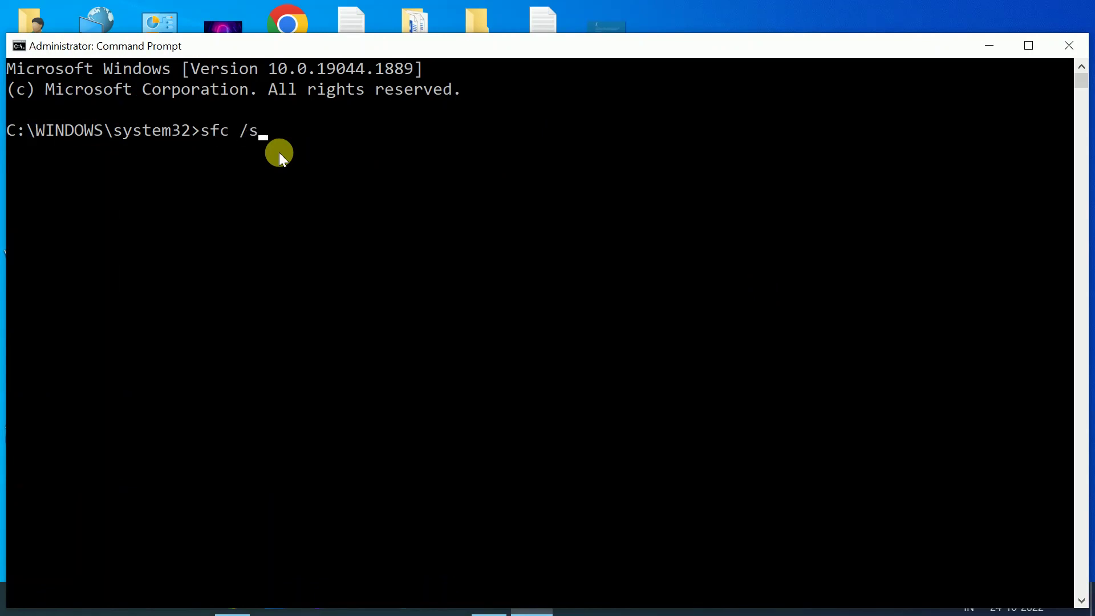
text(scannow)
key(Return)
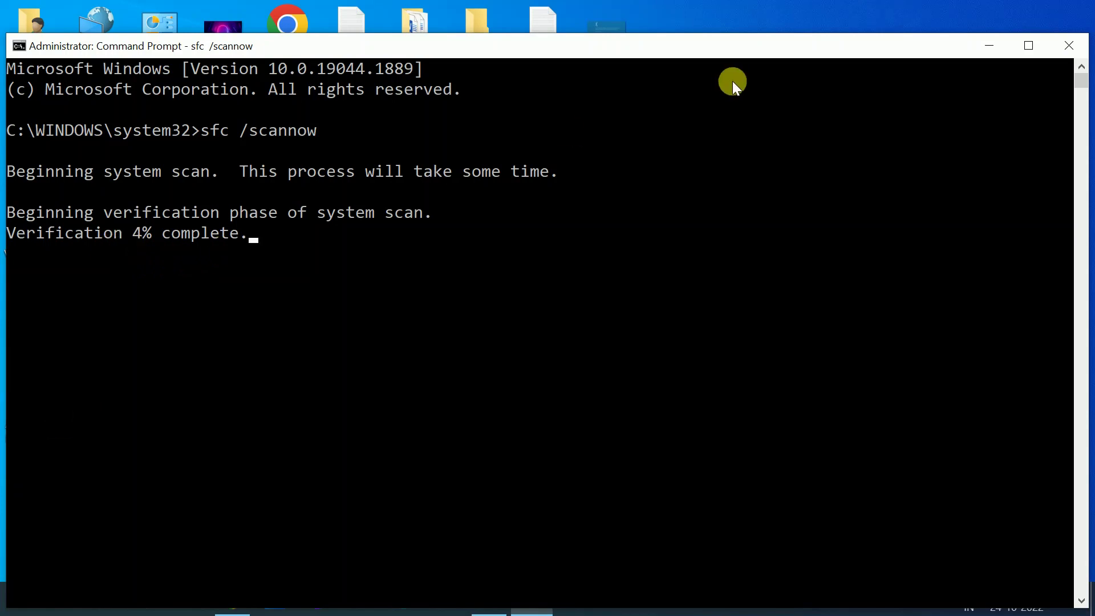
click(979, 55)
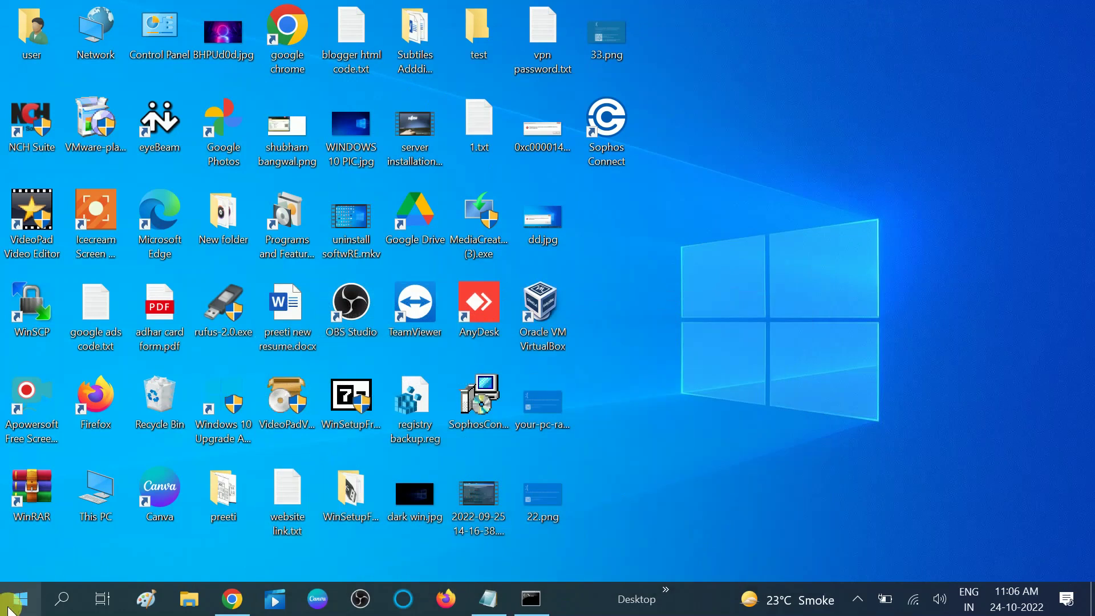
Dismiss the Start menu's power options without restarting, then close the Start menu.
click(19, 600)
click(21, 568)
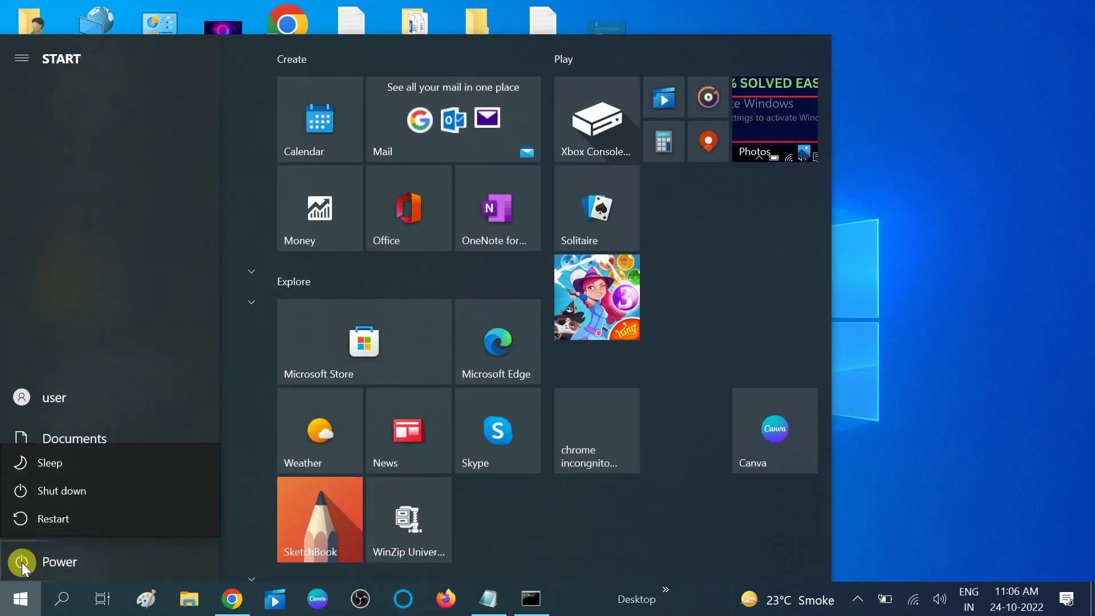
click(942, 262)
click(891, 271)
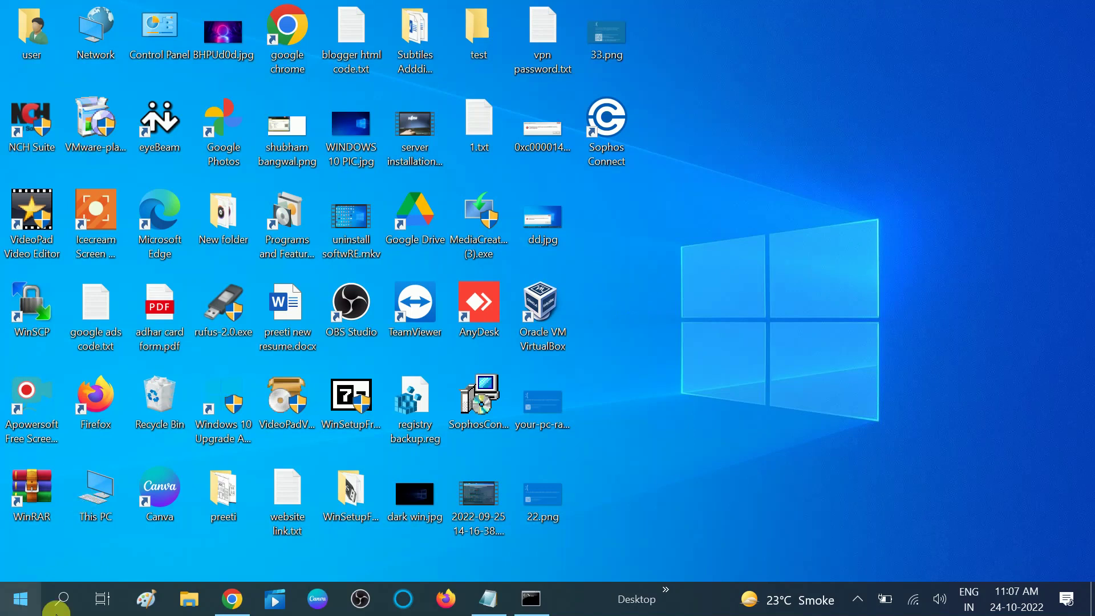
Search Windows for 'google' and launch Google Chrome from the results.
click(57, 608)
text(goog)
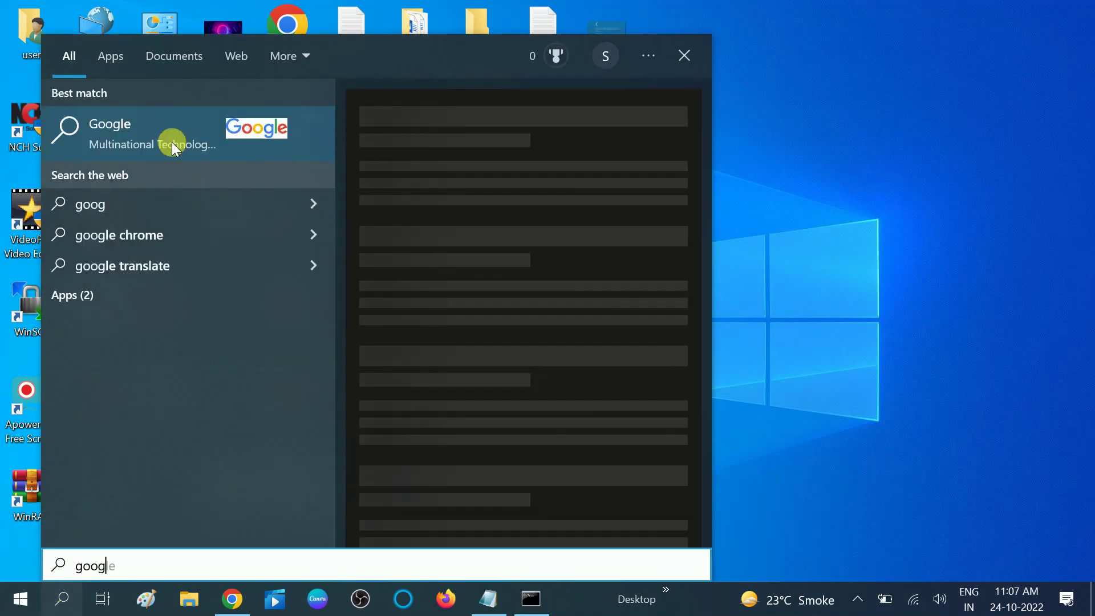
text(le)
click(142, 211)
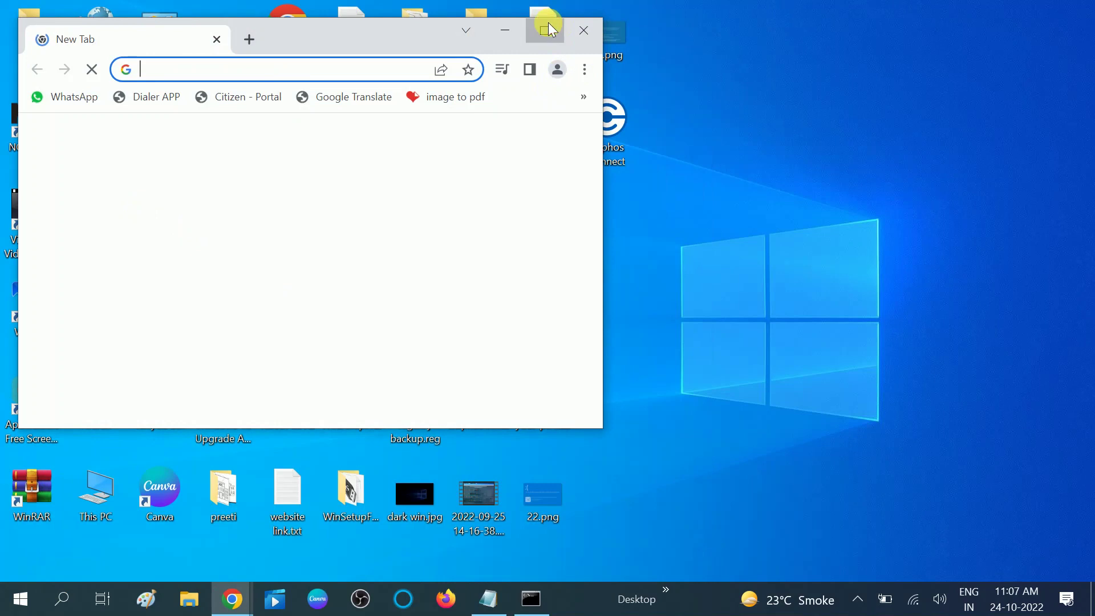
Maximize Chrome, search 'windows 10 iso', and open Microsoft's Download Windows 10 page.
click(546, 30)
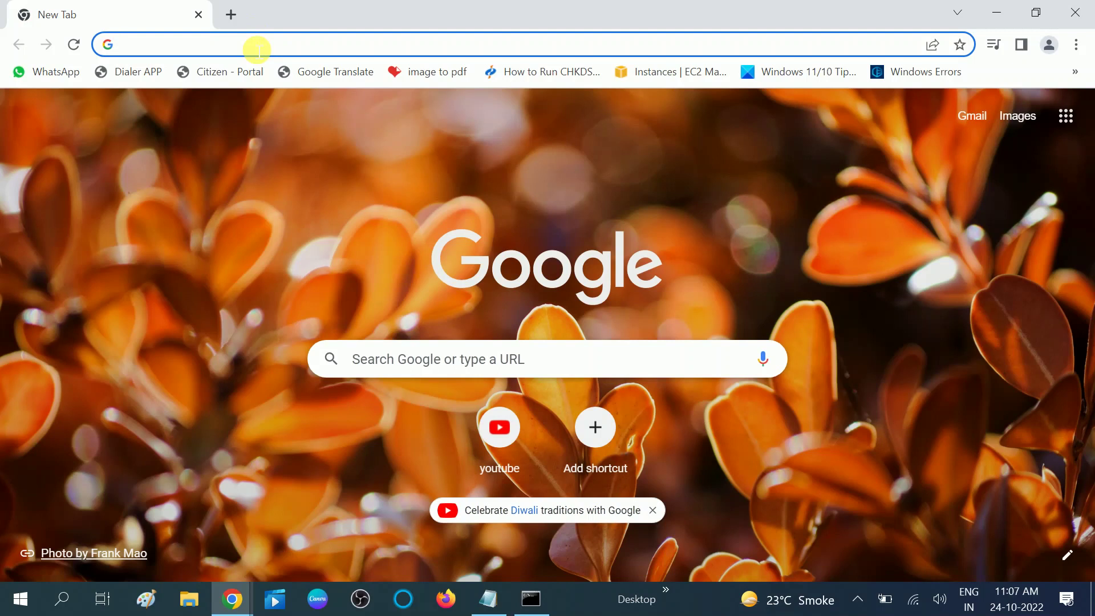
text(win)
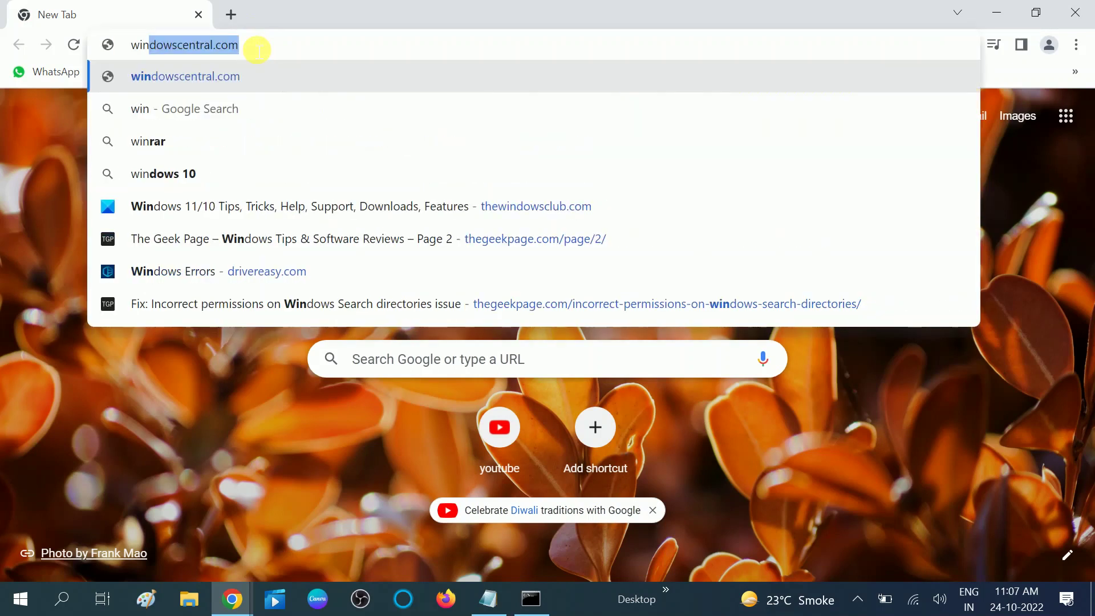
text(dows 10)
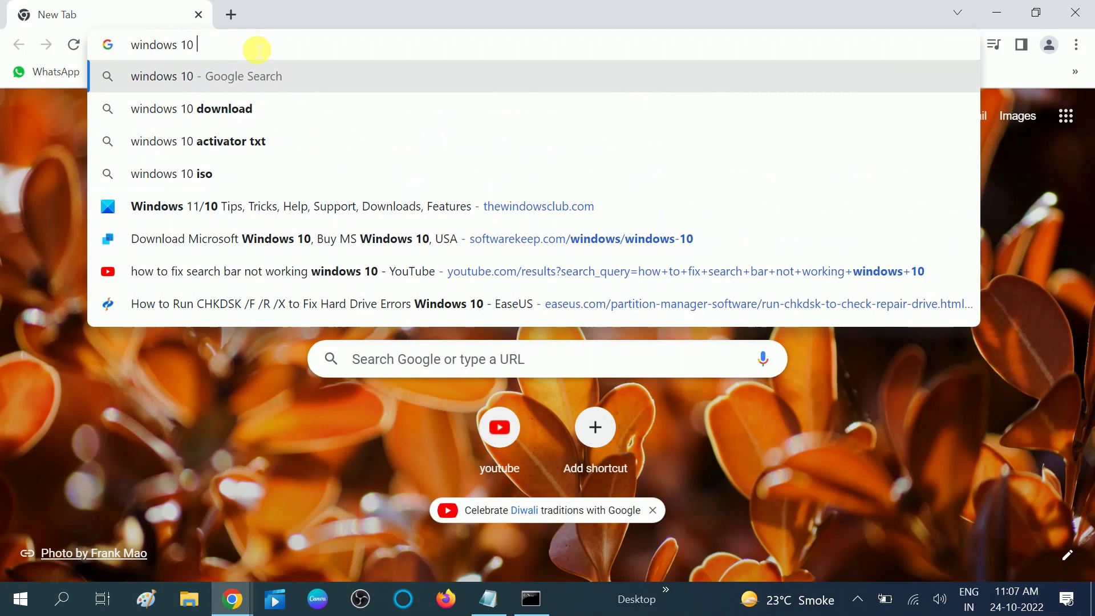
text( iso)
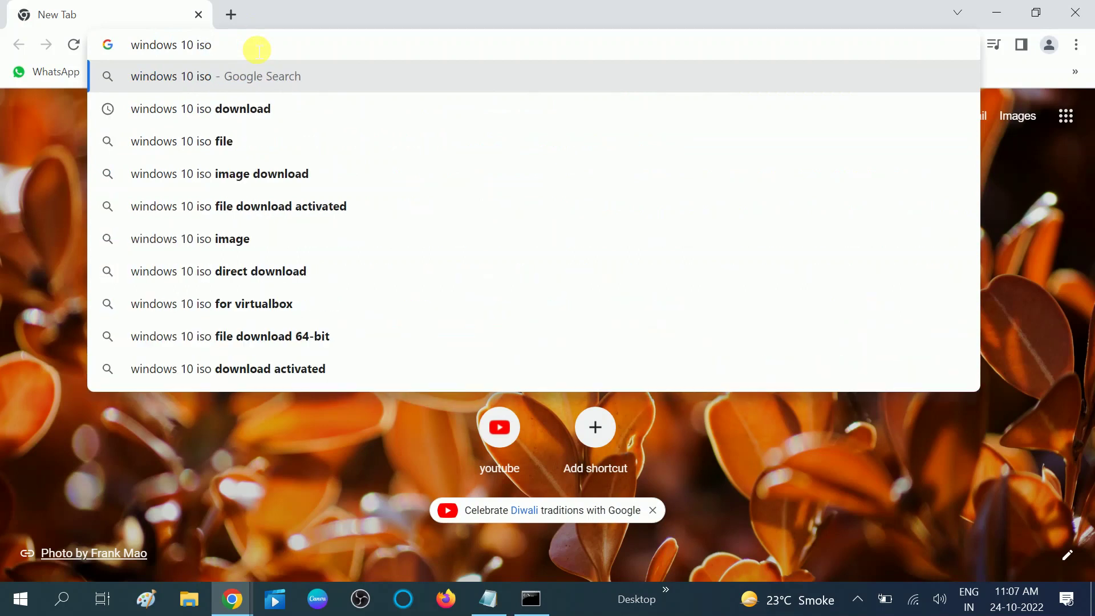
key(Return)
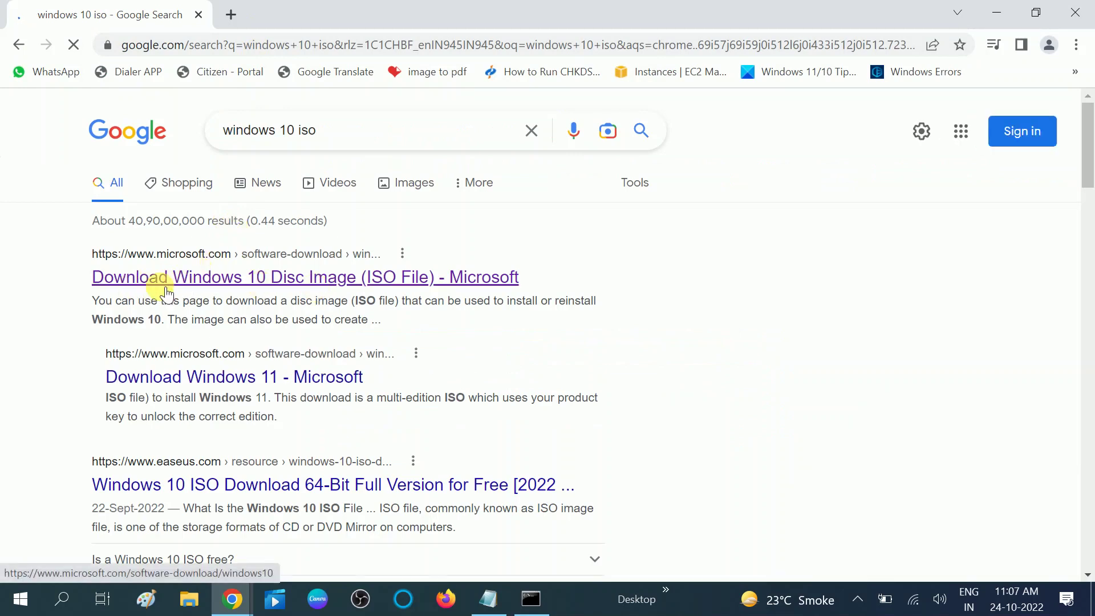
click(277, 286)
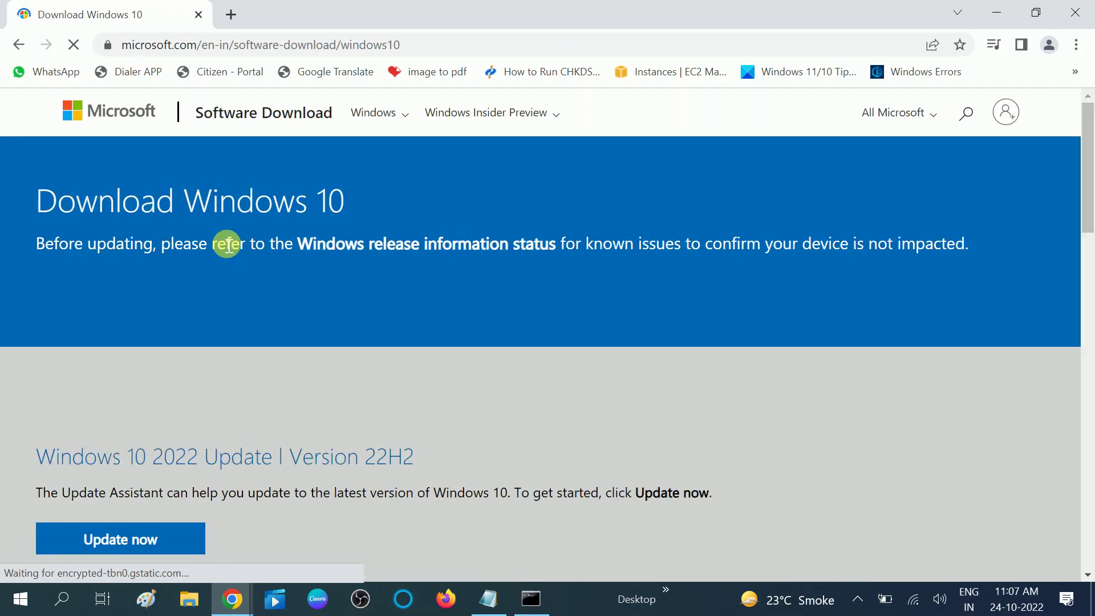
Scroll down the page and highlight the Version 22H2 heading.
scroll(228, 244, down, 3)
drag(228, 244, 272, 285)
click(34, 285)
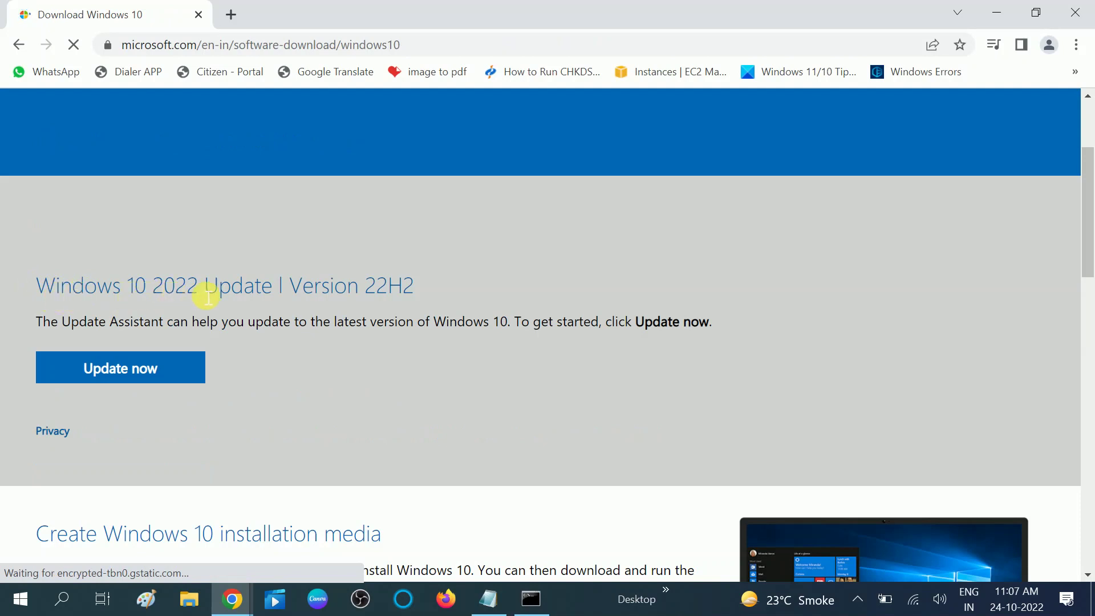
drag(305, 294, 433, 285)
click(433, 285)
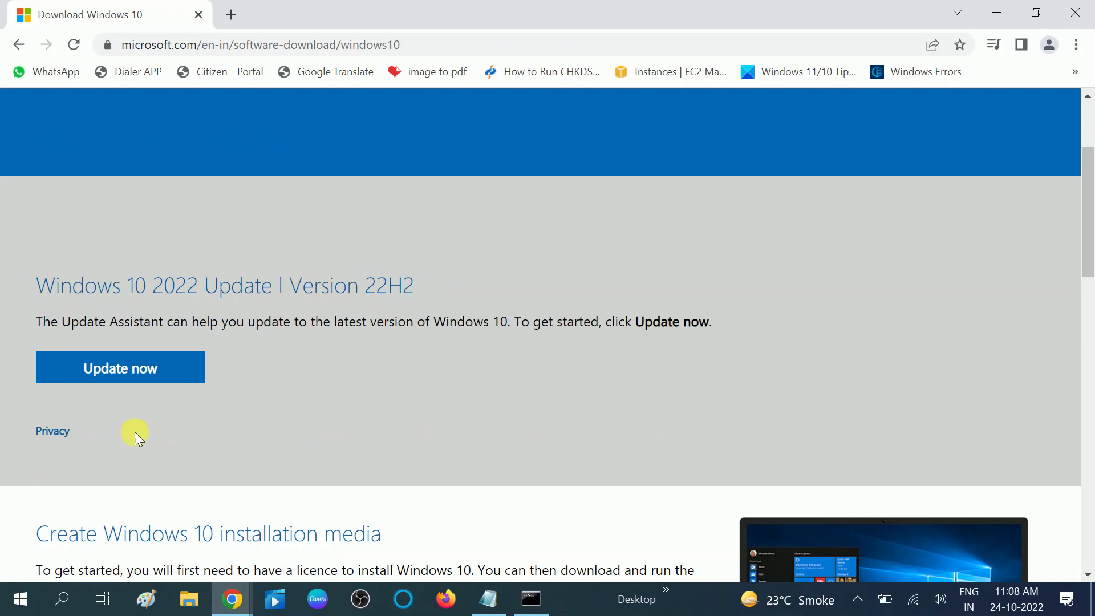
Download the Windows 10 Update Assistant (Windows10Upgrade9252.exe) and run it.
click(133, 378)
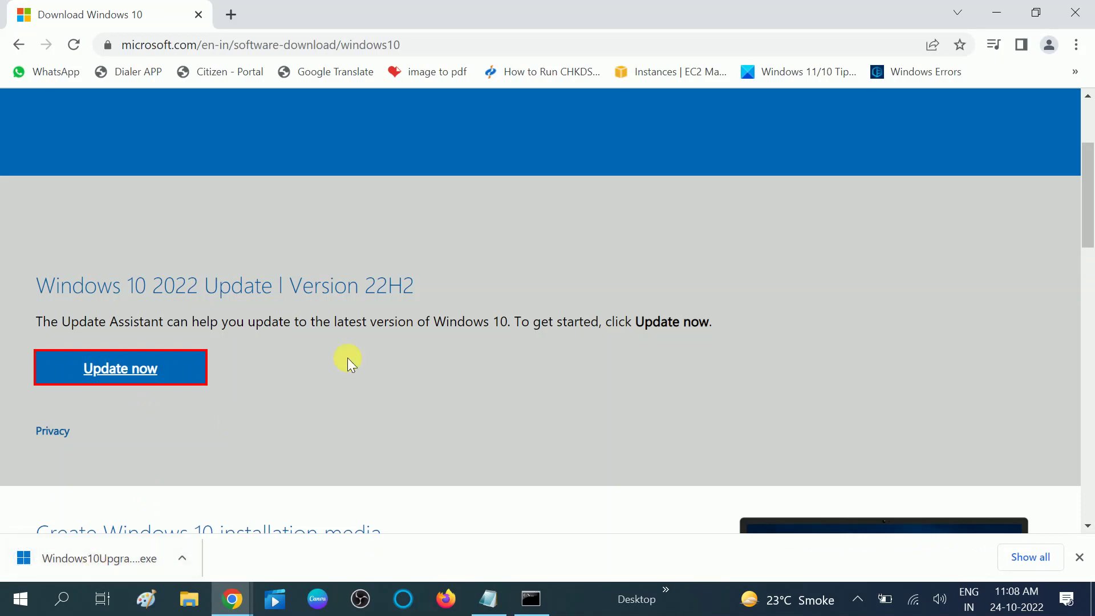
scroll(347, 358, down, 3)
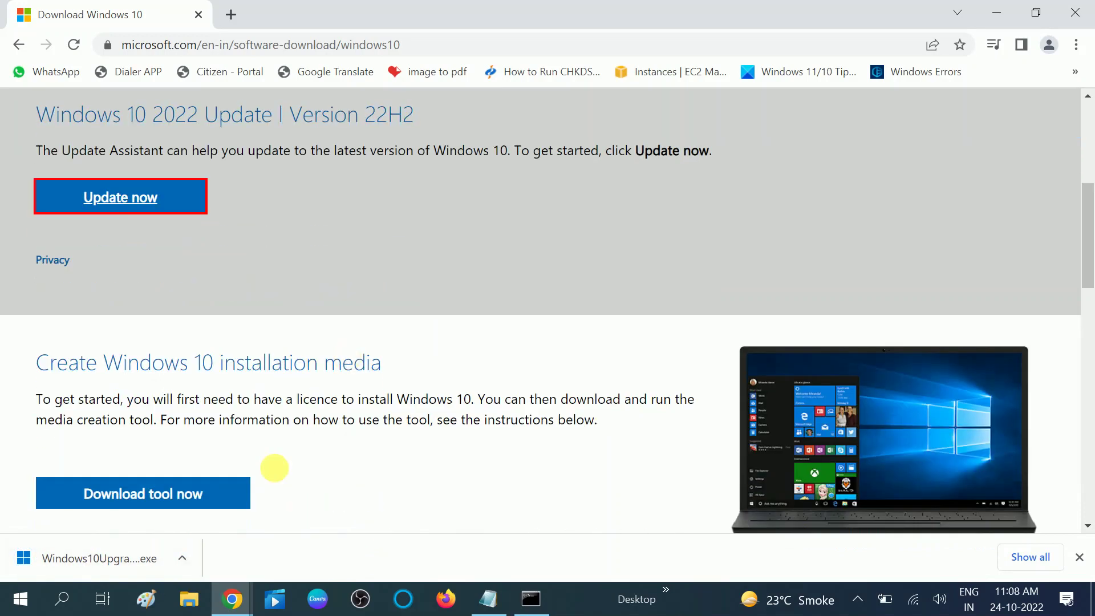
click(85, 557)
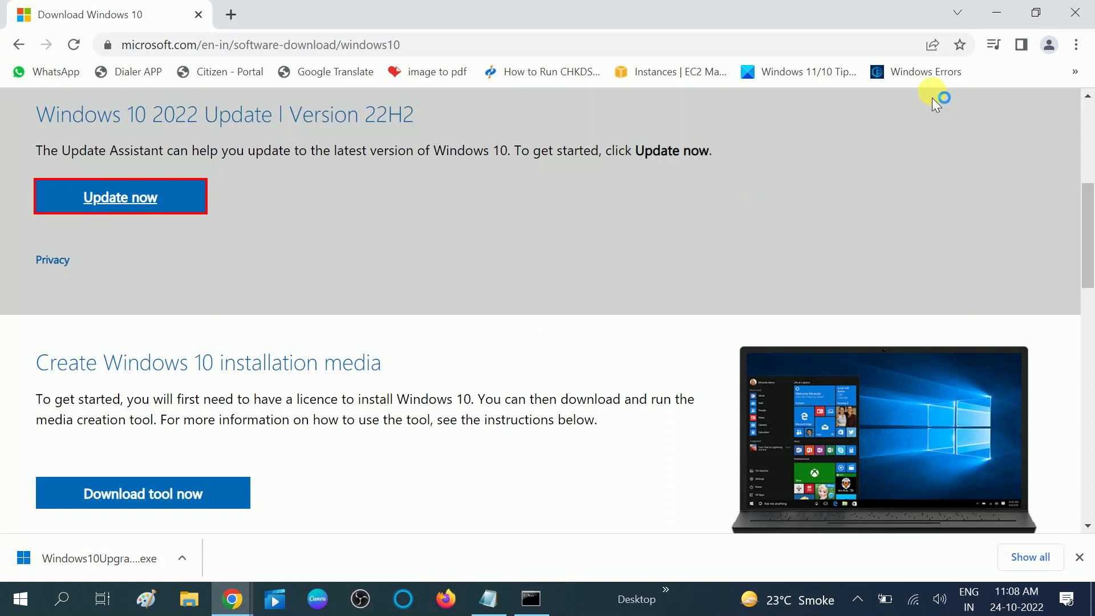
Minimize Chrome and refresh the desktop from its right-click menu.
click(1006, 23)
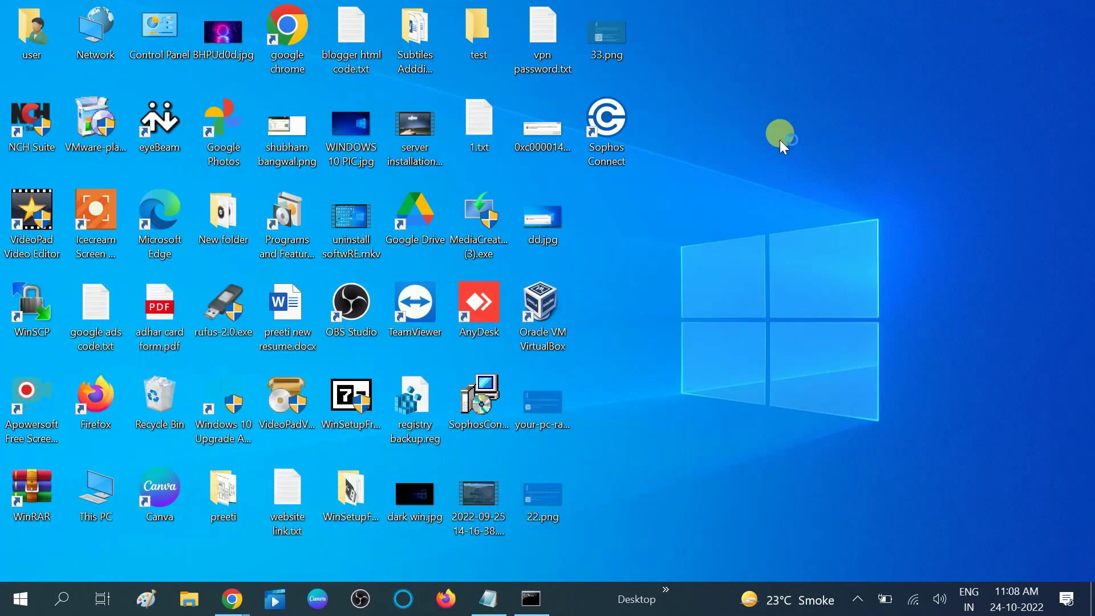
right_click(779, 139)
click(814, 180)
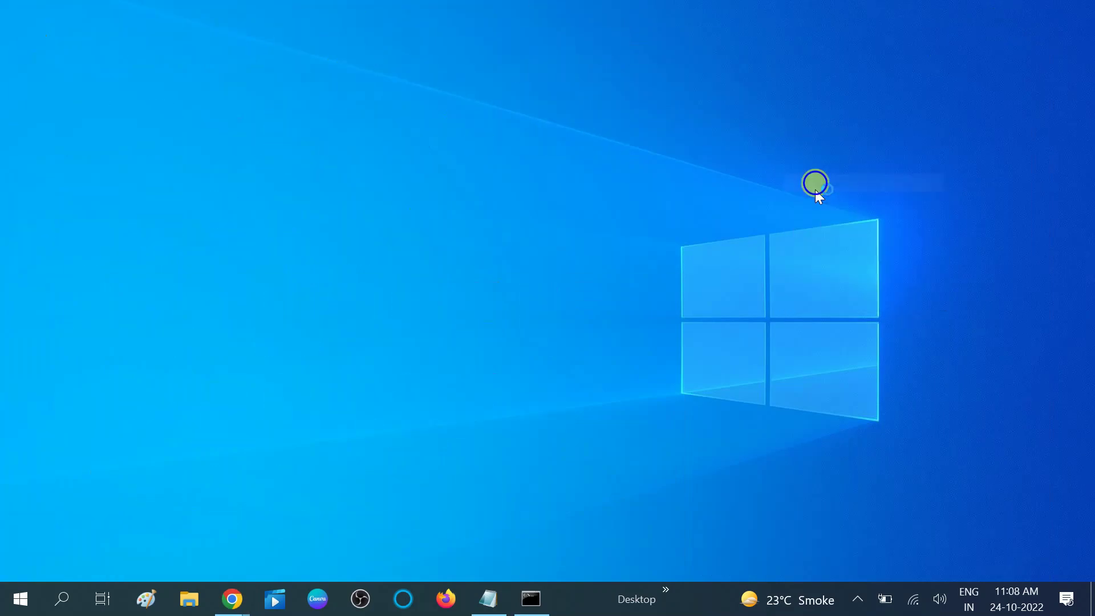
right_click(815, 189)
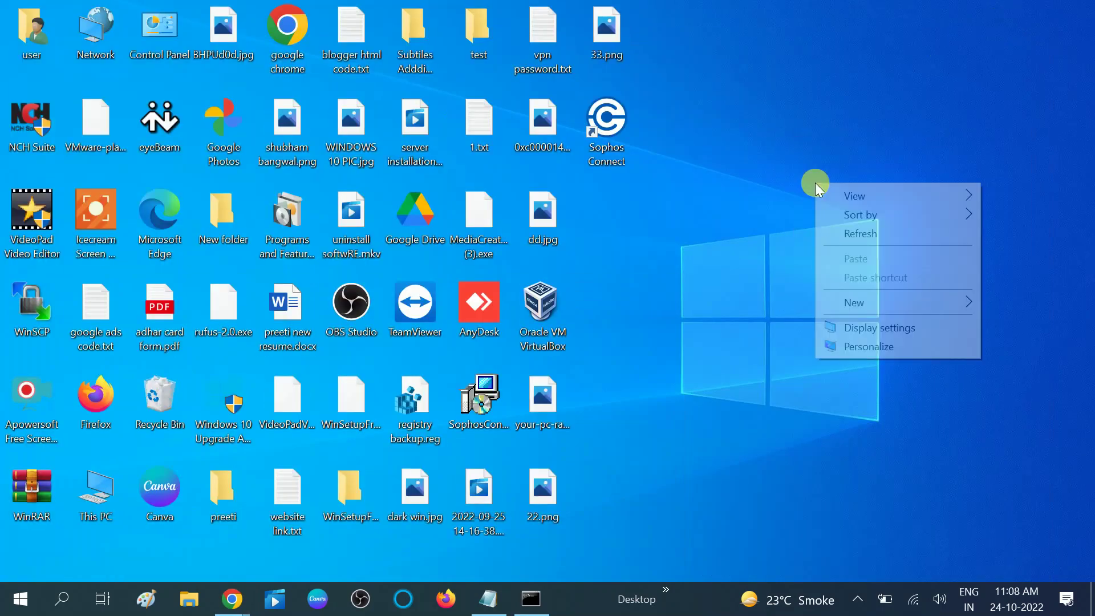
Refresh the desktop, pass the Update Assistant's compatibility check, and start the download.
click(842, 231)
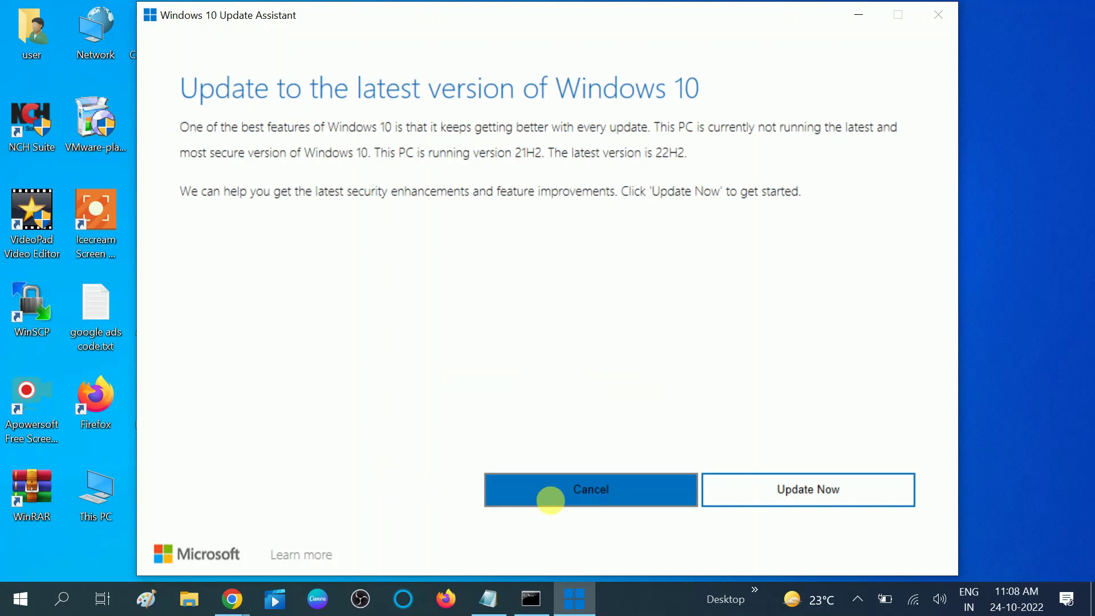
click(778, 497)
click(811, 499)
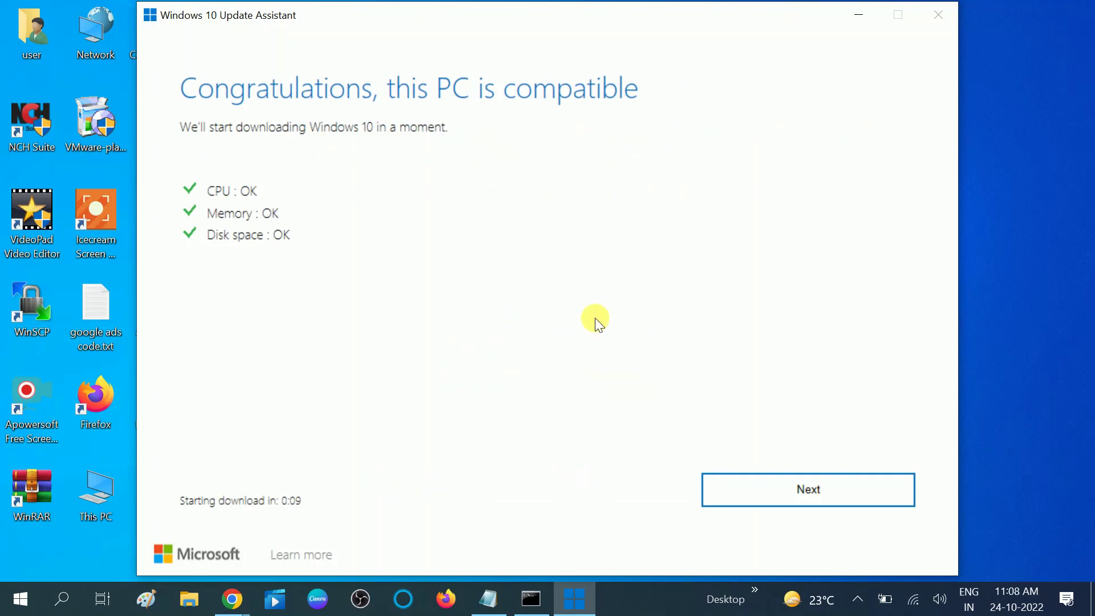
click(738, 483)
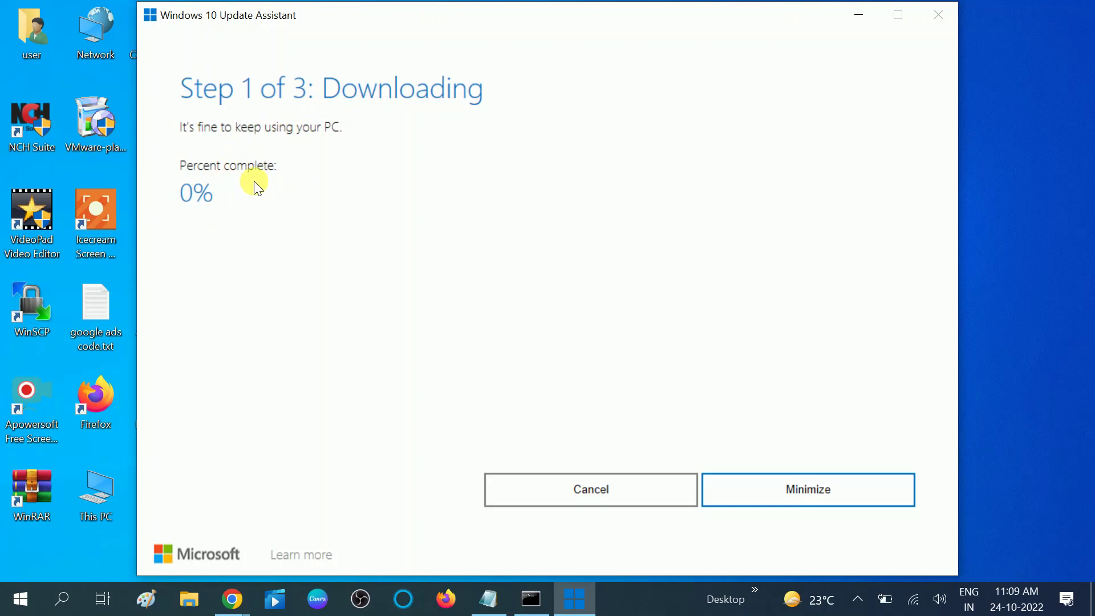
Cancel the update download at 1% and confirm closing the Update Assistant.
click(564, 495)
click(599, 493)
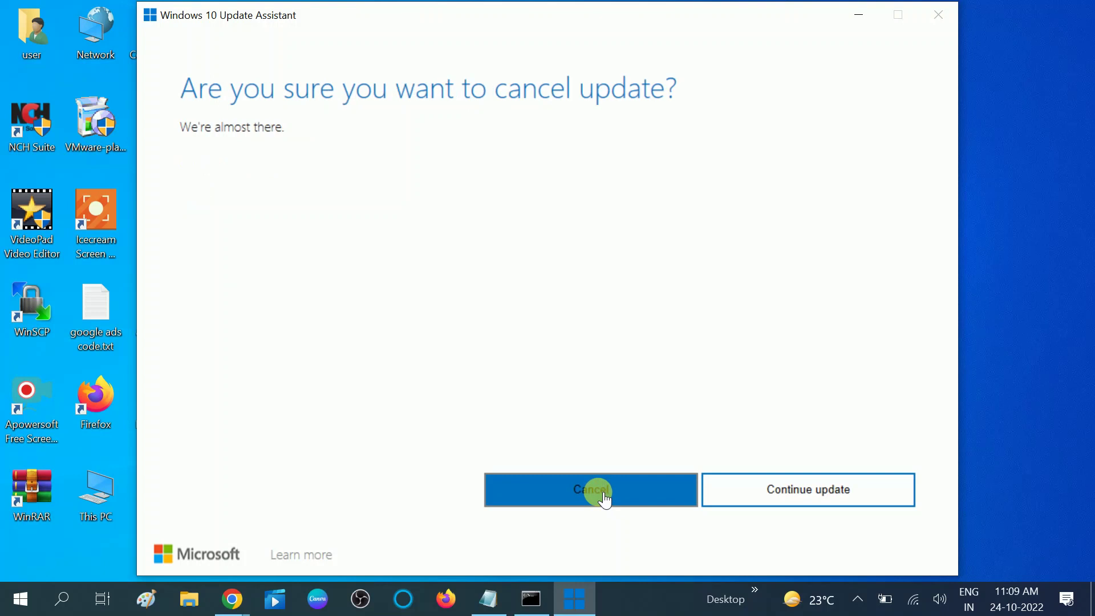
click(599, 493)
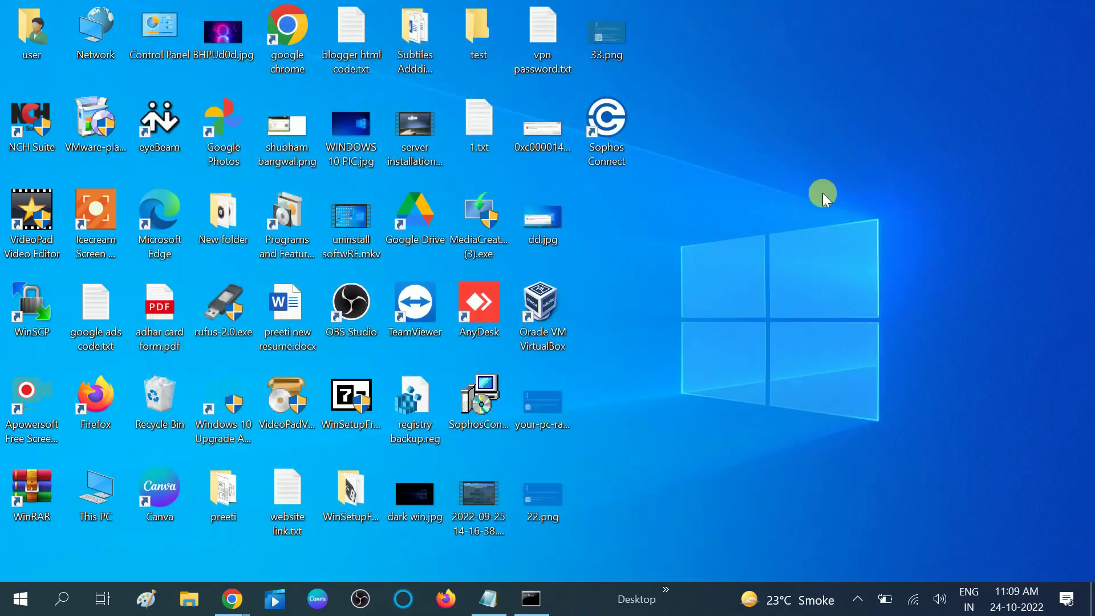
right_click(822, 192)
click(852, 246)
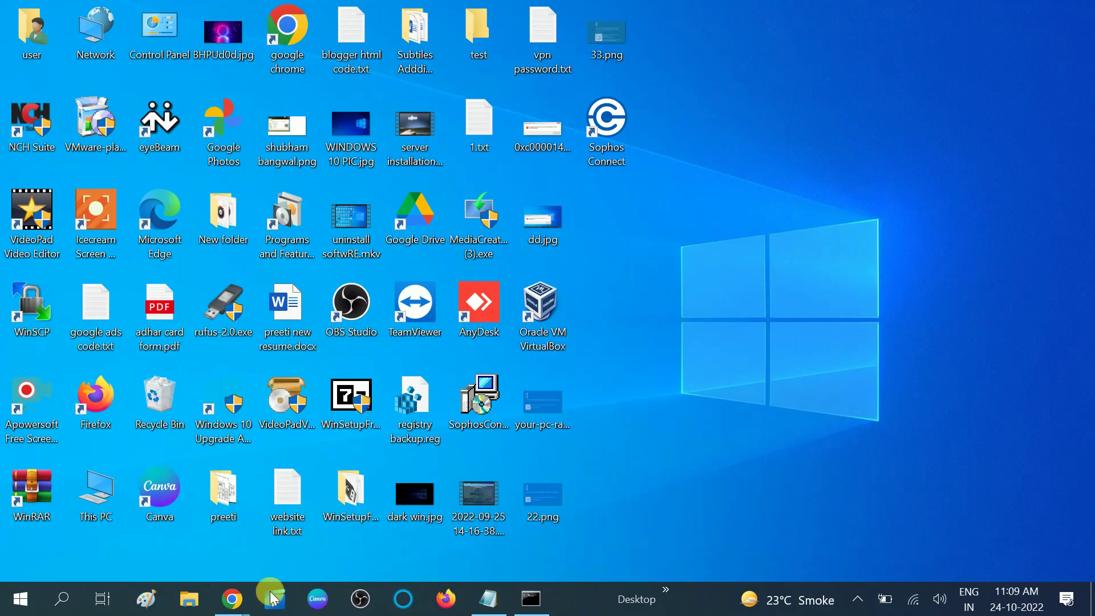
mouse_move(230, 597)
click(302, 521)
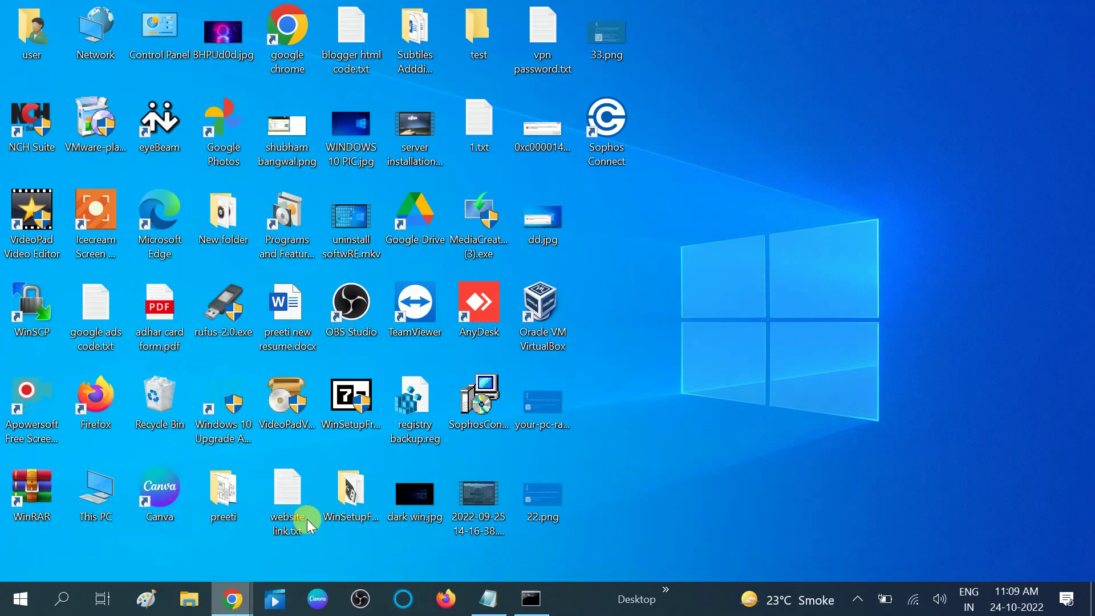
scroll(228, 436, down, 3)
scroll(231, 439, up, 3)
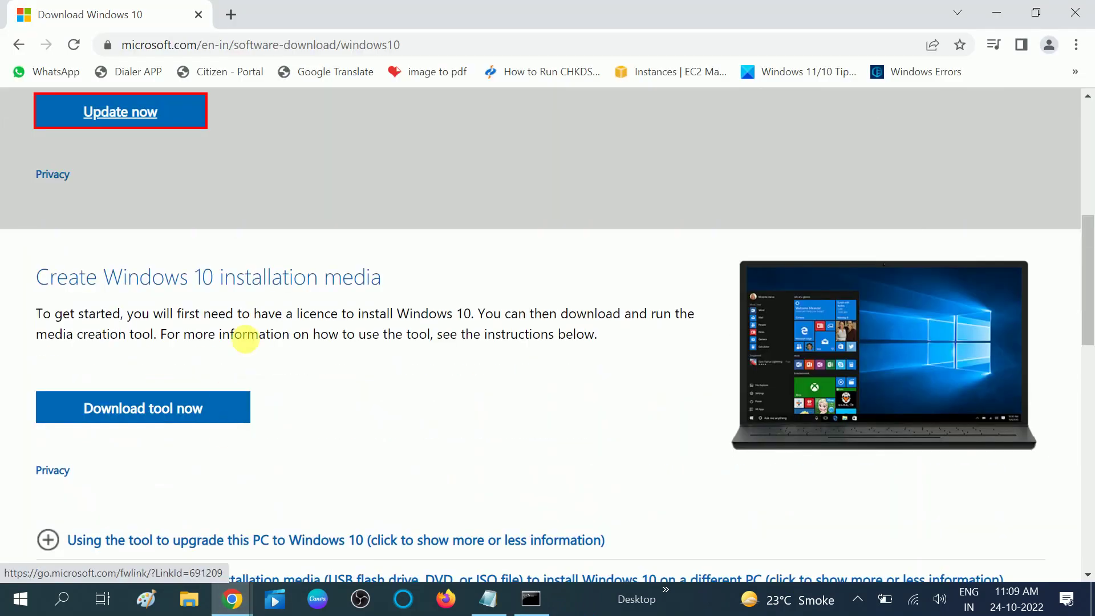
drag(57, 278, 292, 282)
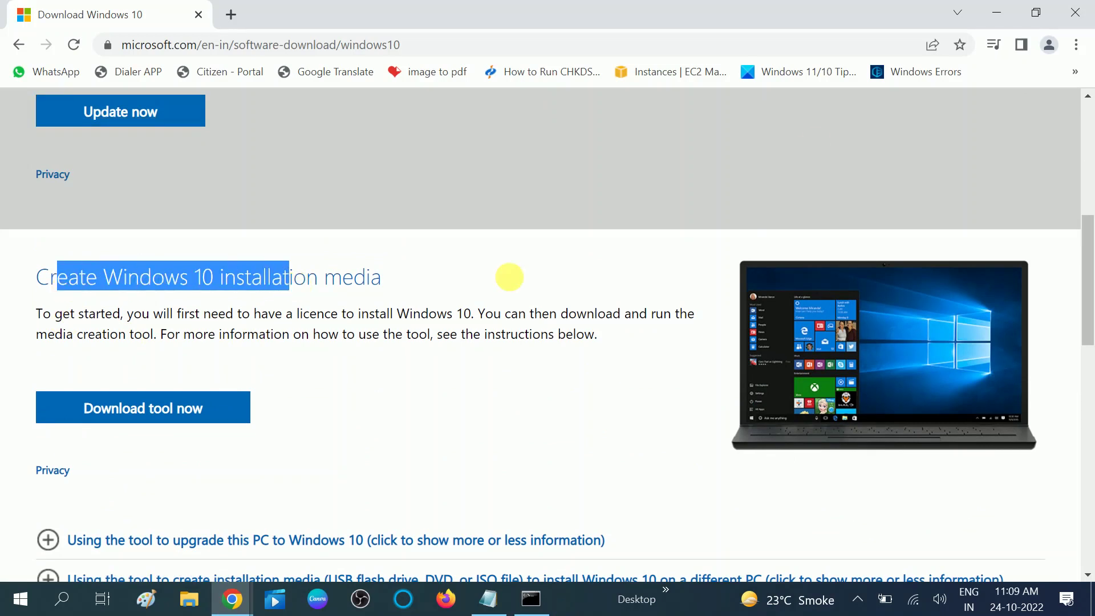
click(1003, 11)
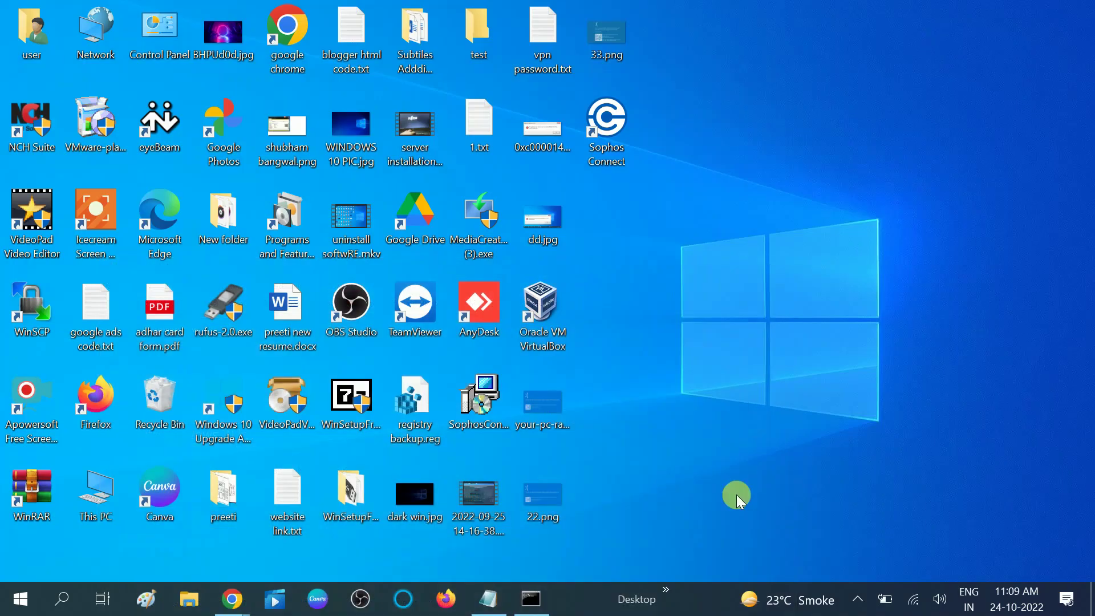